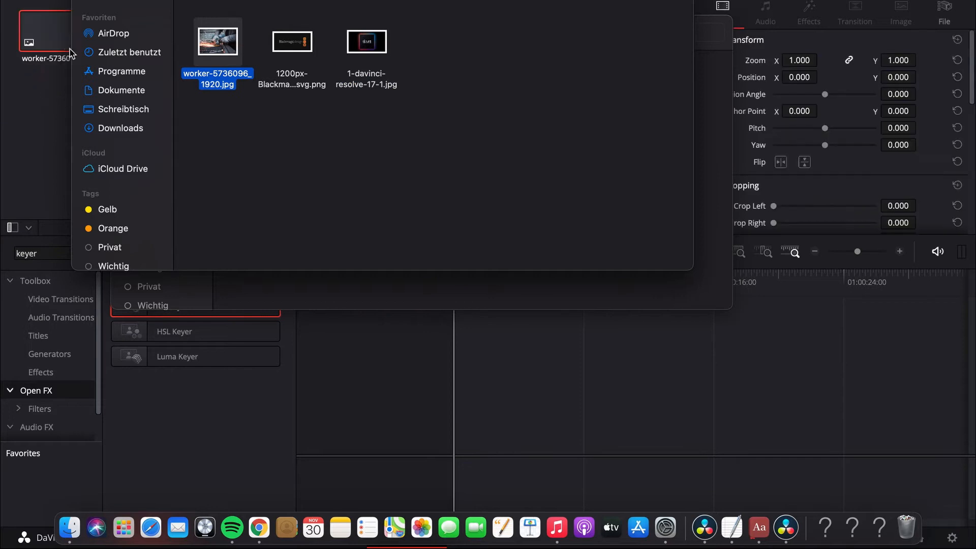
# Import the image 1-davinci-resolve-17-1.jpg into the media pool.
pyautogui.moveTo(381, 45); pyautogui.dragTo(56, 41)
pyautogui.click(157, 34)
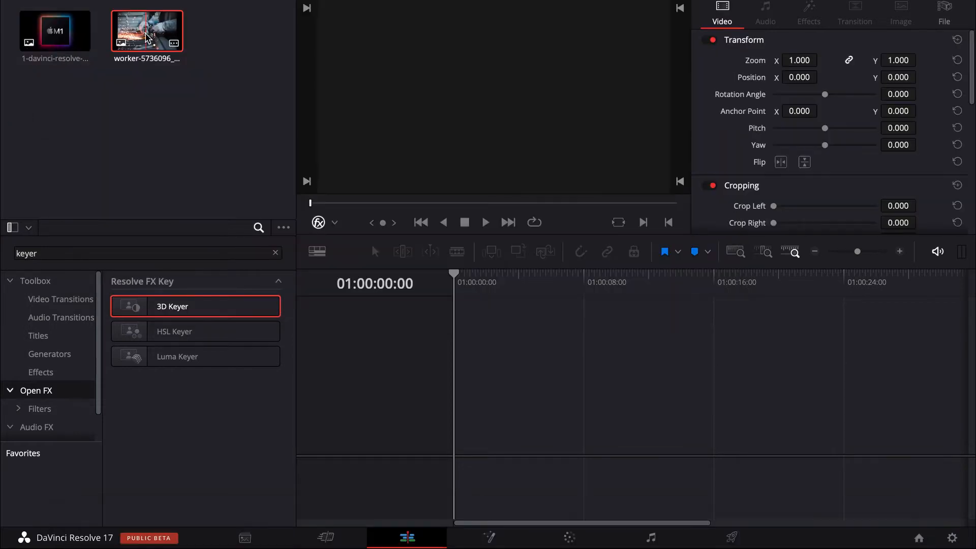
# Place the worker-5736096 photo at the start of a new timeline and set its zoom to 1.190.
pyautogui.moveTo(156, 35); pyautogui.dragTo(470, 386)
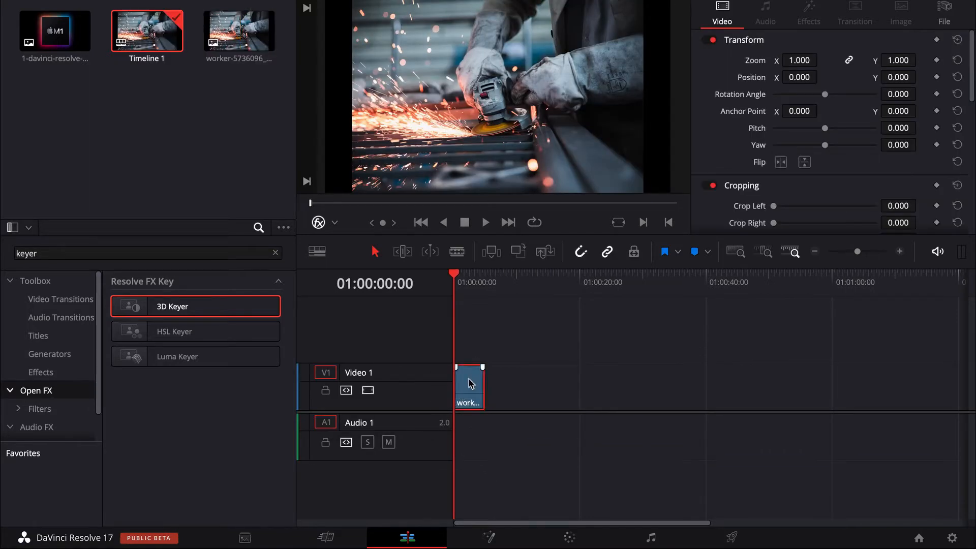
pyautogui.moveTo(799, 60); pyautogui.dragTo(821, 59)
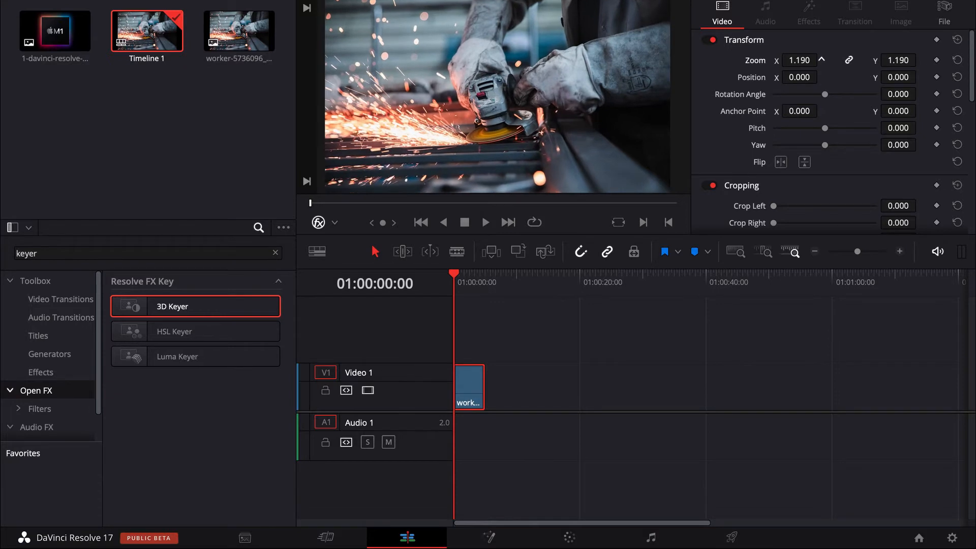
# Apply the Editors Keys Forest LUT to the photo clip and adjust its custom curve.
pyautogui.click(568, 537)
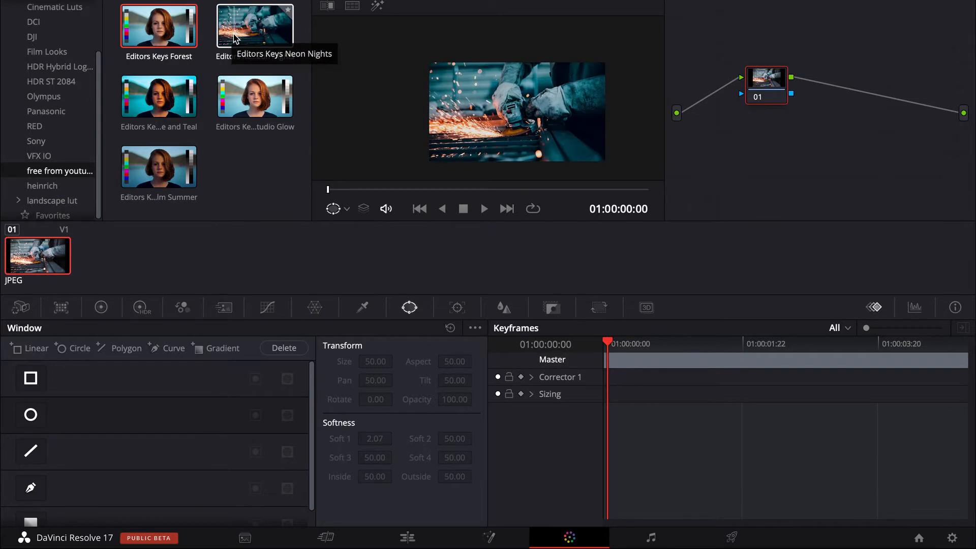
pyautogui.doubleClick(155, 31)
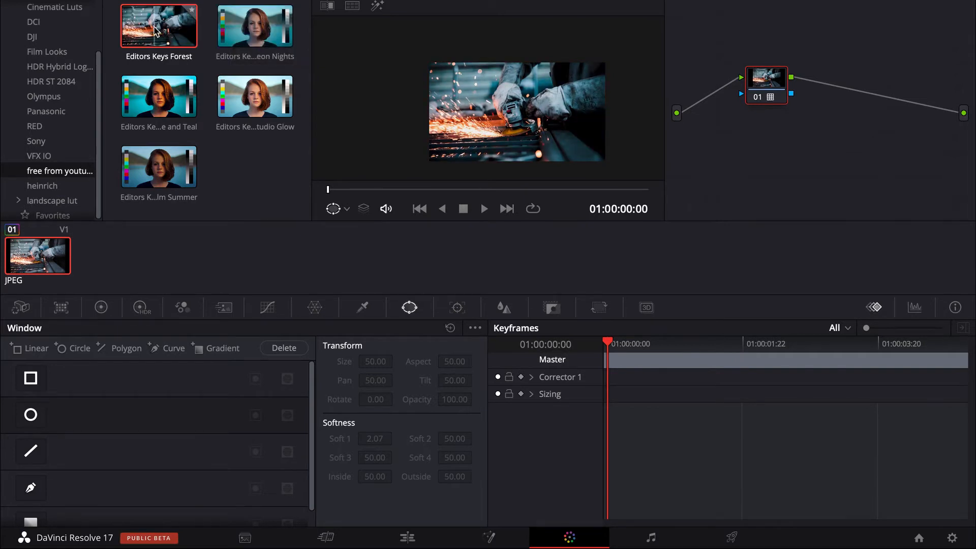
pyautogui.click(267, 307)
pyautogui.moveTo(310, 355); pyautogui.dragTo(310, 380)
pyautogui.click(408, 536)
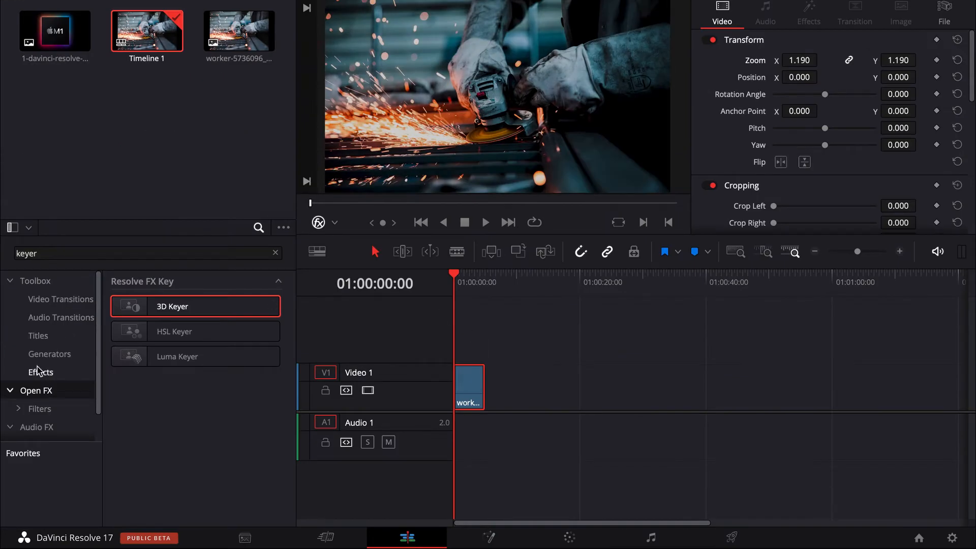
# Try the Gaussian Blur effect on the photo clip and undo it.
pyautogui.click(276, 253)
pyautogui.moveTo(168, 356); pyautogui.dragTo(477, 385)
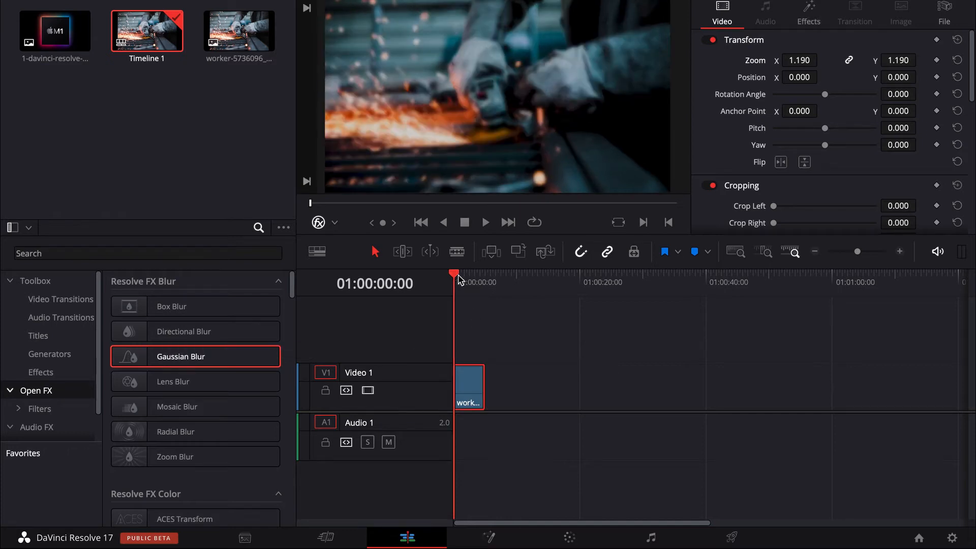
pyautogui.moveTo(464, 280)
pyautogui.mouseDown()
pyautogui.moveTo(471, 282)
pyautogui.moveTo(462, 286)
pyautogui.mouseUp()
pyautogui.click(149, 0)
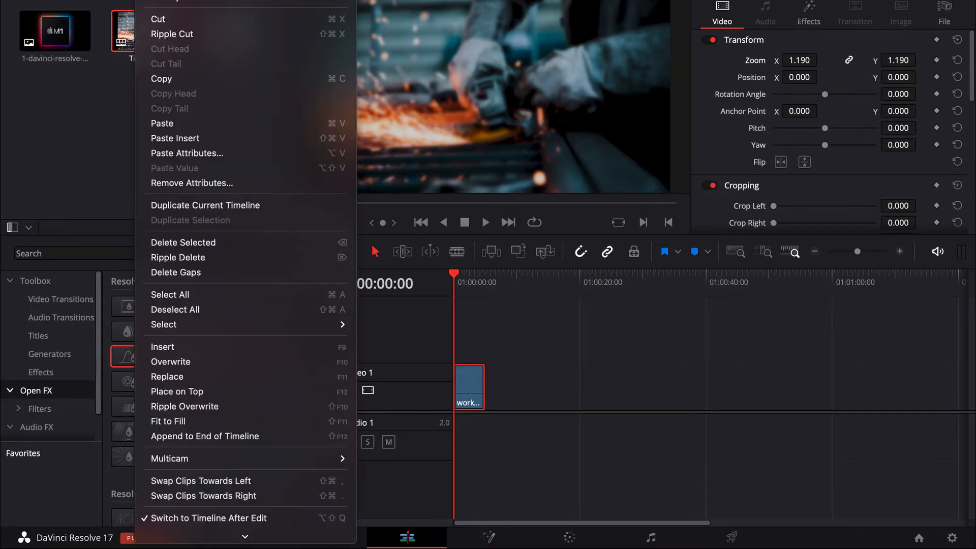
pyautogui.press('super+z')
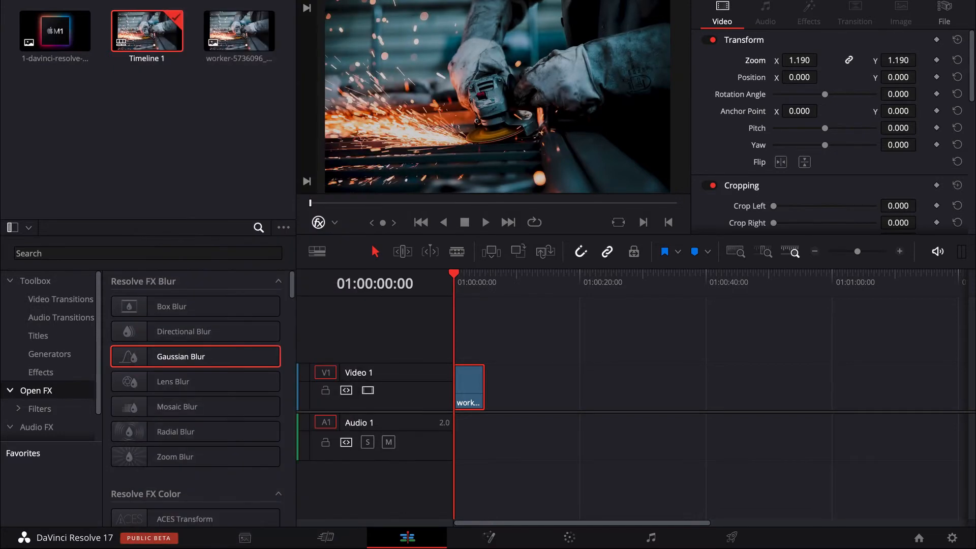
# Add a Fusion Composition to Video 1 at 01:00:09:03 and open it on the Fusion page.
pyautogui.moveTo(492, 287); pyautogui.dragTo(510, 283)
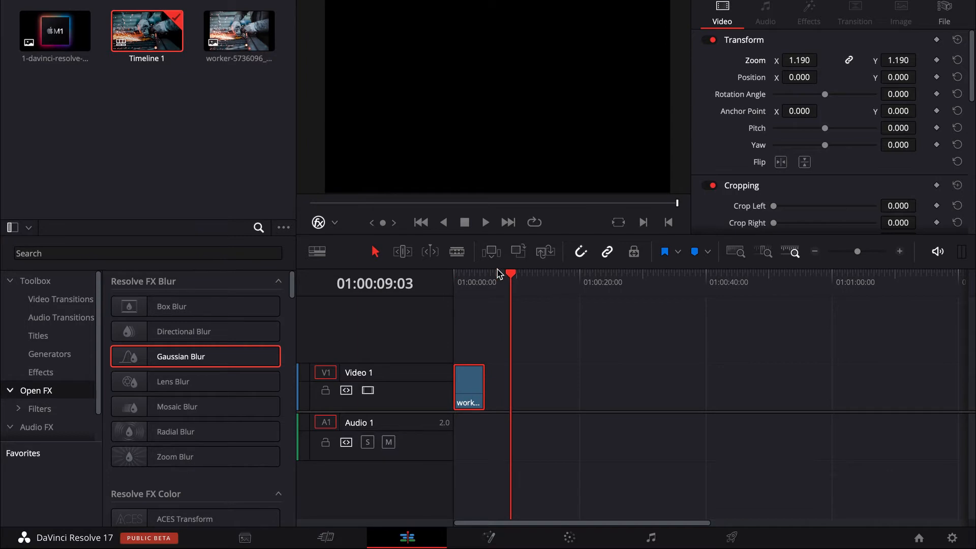
pyautogui.click(42, 372)
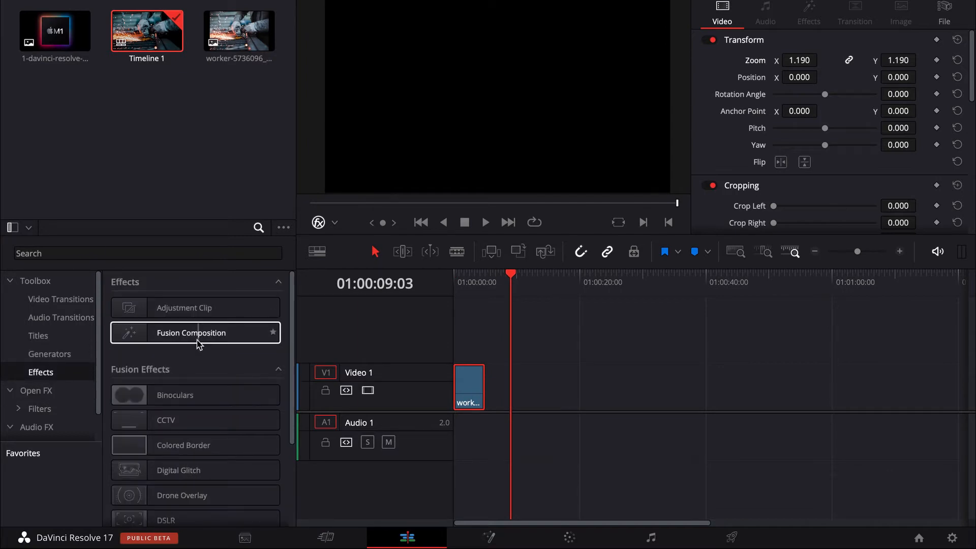
pyautogui.moveTo(197, 338); pyautogui.dragTo(522, 397)
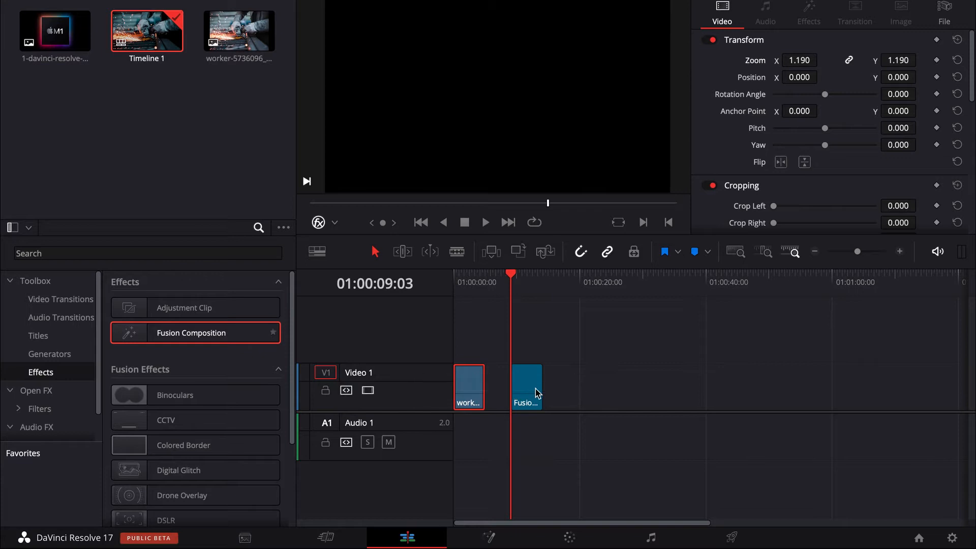
pyautogui.click(531, 282)
pyautogui.click(527, 387)
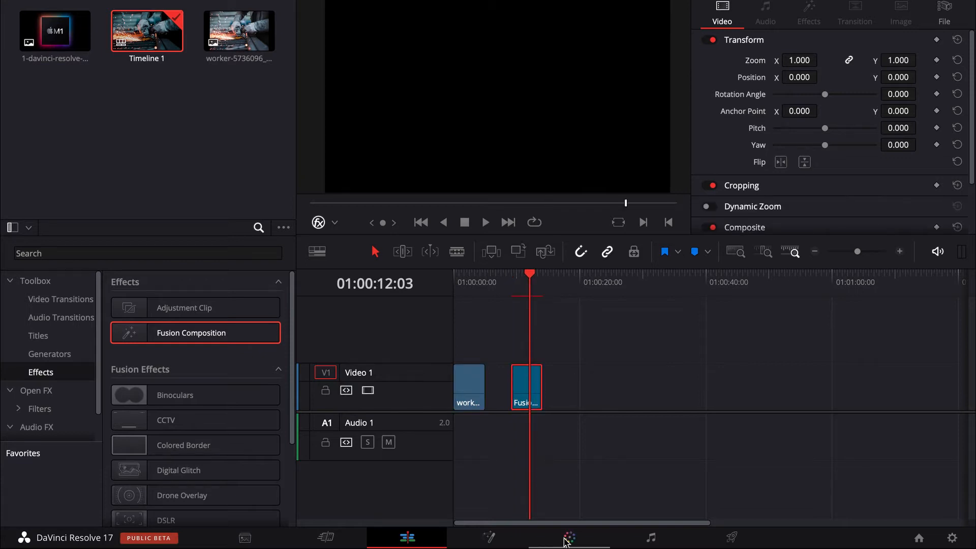
pyautogui.click(491, 538)
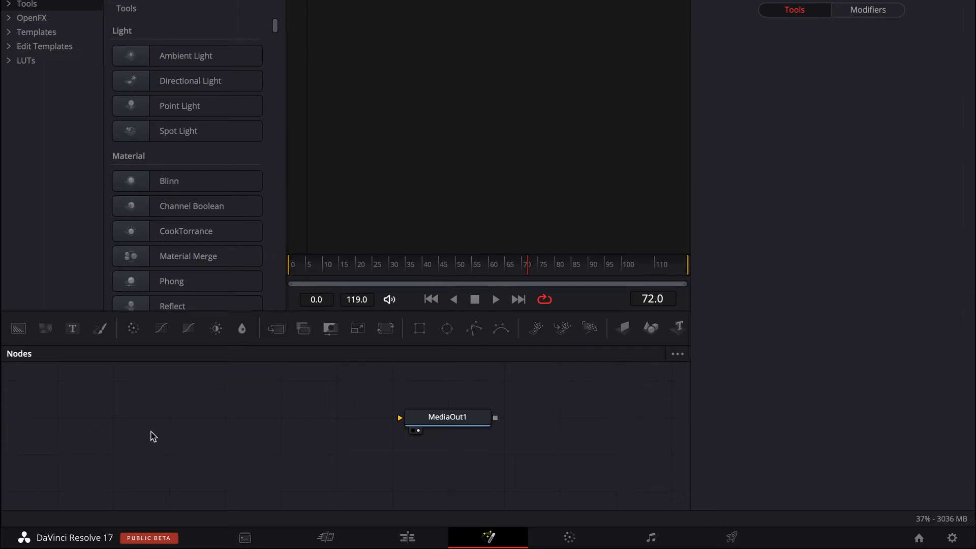
# Add a Background node to the left of MediaOut1 in the node graph.
pyautogui.hotkey('shift', 'space')
pyautogui.write('rec')
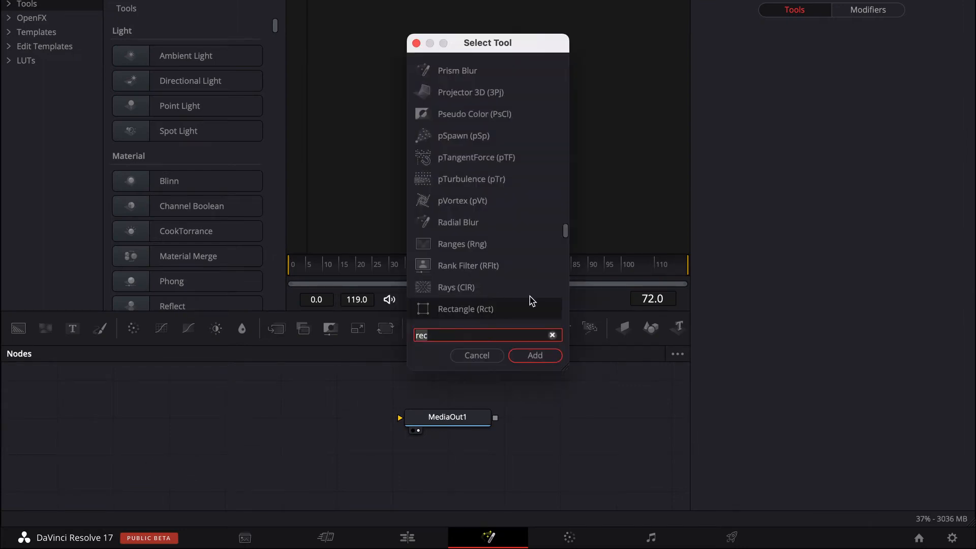
pyautogui.press('BackSpace')
pyautogui.press('BackSpace')
pyautogui.press('BackSpace')
pyautogui.write('ba')
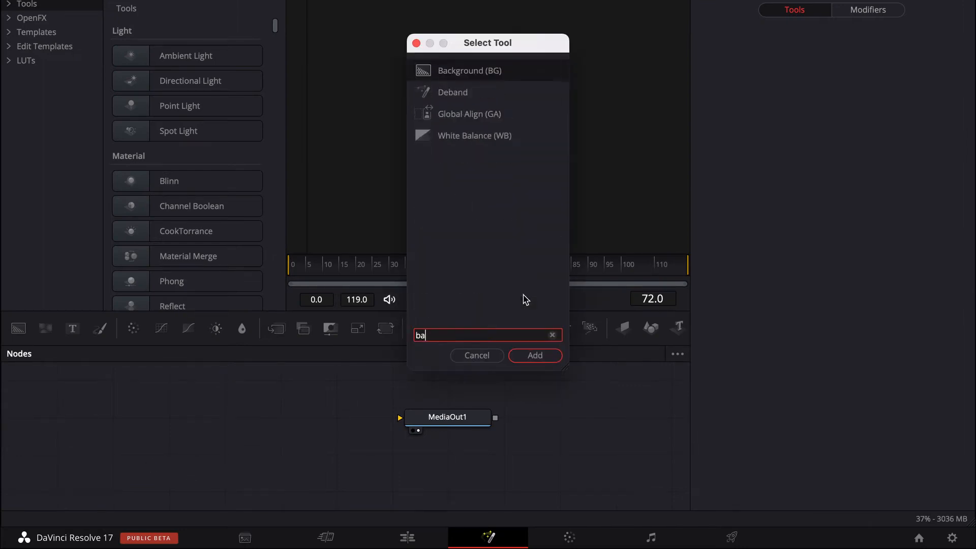
pyautogui.click(543, 355)
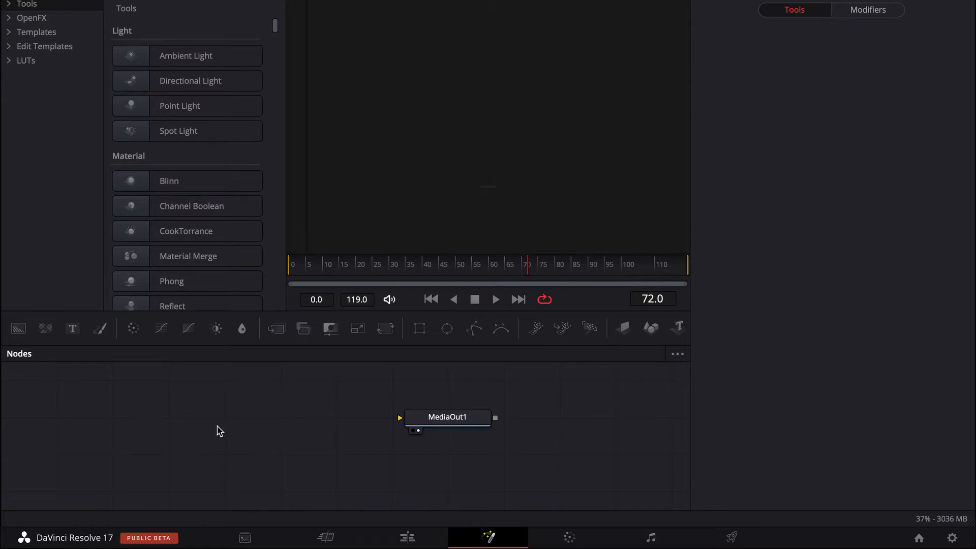
pyautogui.hotkey('shift', 'space')
pyautogui.click(534, 355)
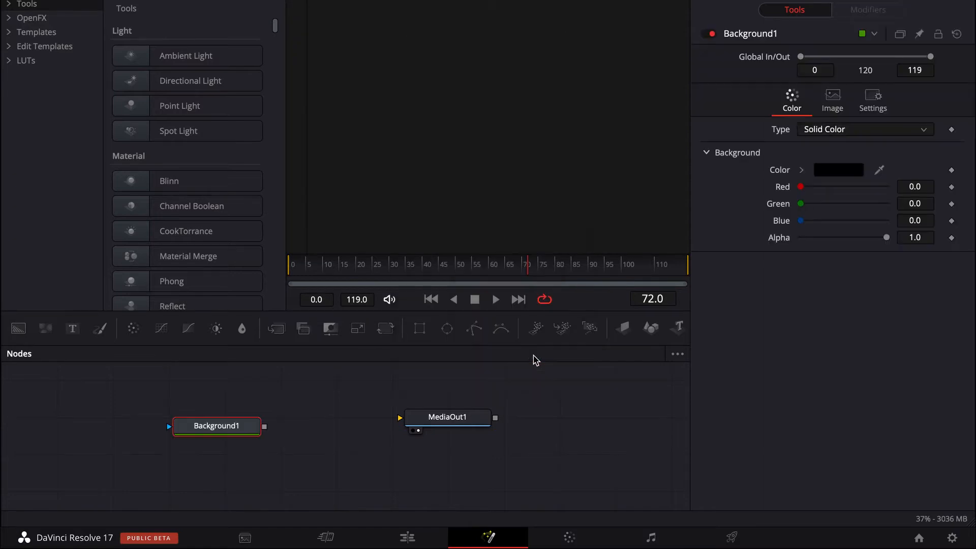
pyautogui.moveTo(226, 429); pyautogui.dragTo(219, 421)
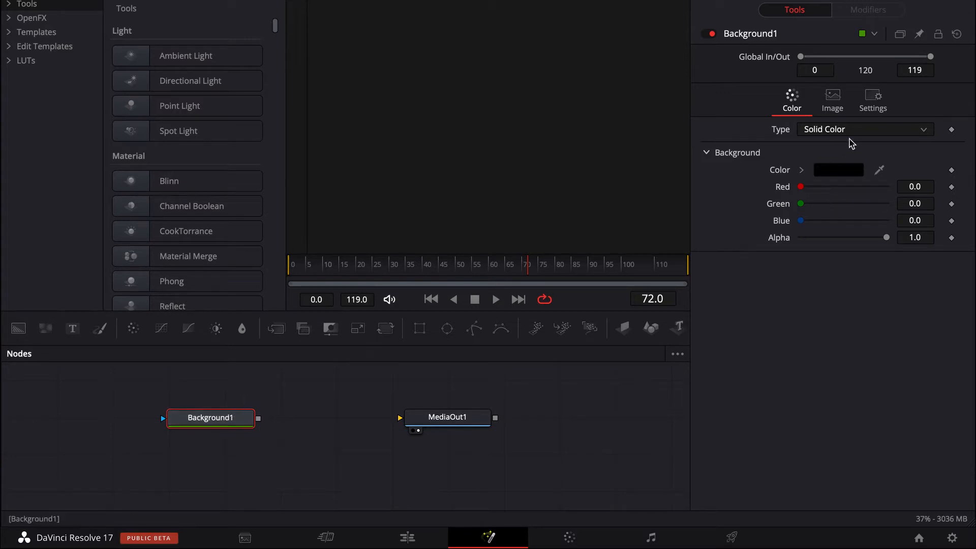
# Set the Background node's solid color to white and connect its output to MediaOut1.
pyautogui.click(837, 168)
pyautogui.moveTo(142, 482); pyautogui.dragTo(2, 479)
pyautogui.click(119, 532)
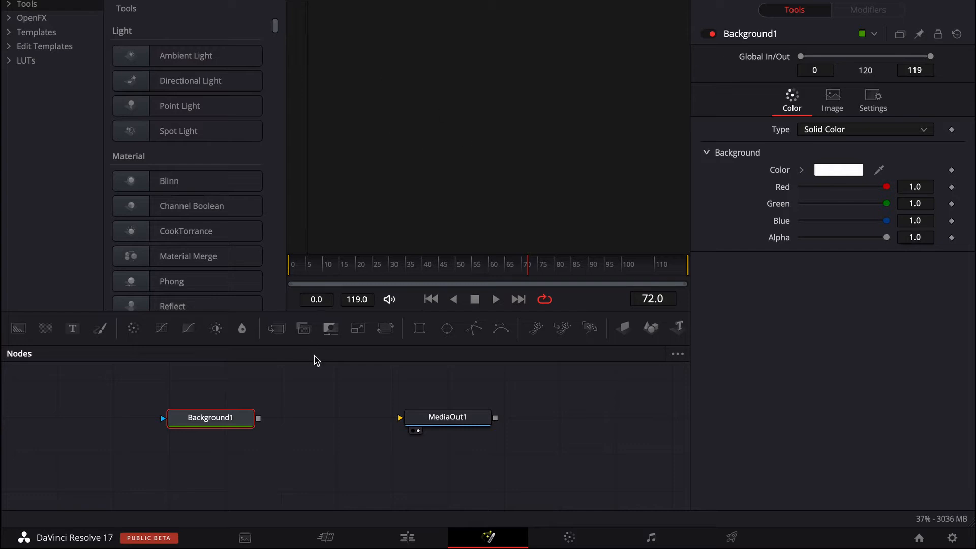
pyautogui.moveTo(258, 418); pyautogui.dragTo(402, 419)
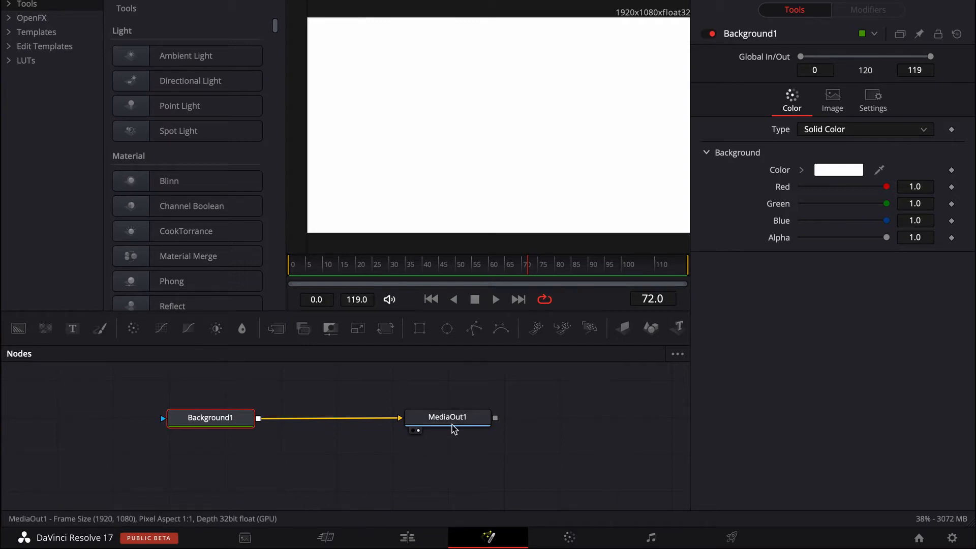
# Move the Background1 and MediaOut1 nodes slightly lower in the node graph.
pyautogui.moveTo(452, 427); pyautogui.dragTo(457, 429)
pyautogui.moveTo(243, 420); pyautogui.dragTo(242, 446)
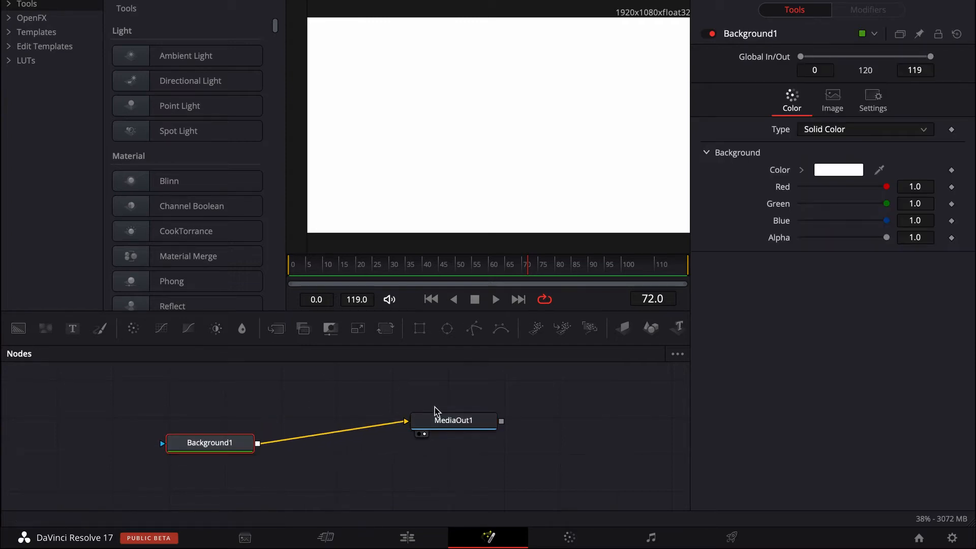
pyautogui.moveTo(453, 426); pyautogui.dragTo(450, 444)
# Add a Rectangle mask to the Background1 node.
pyautogui.click(220, 451)
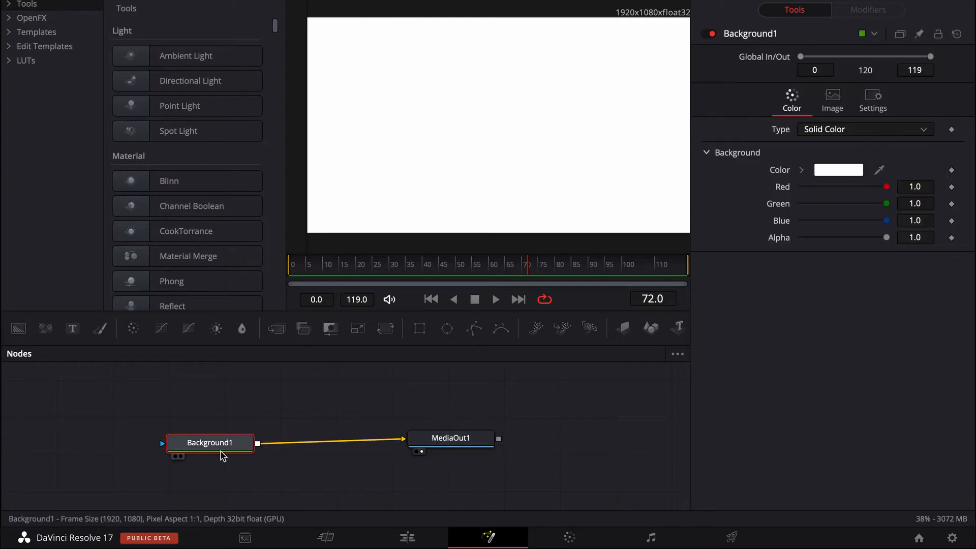
pyautogui.hotkey('shift', 'space')
pyautogui.write('ba')
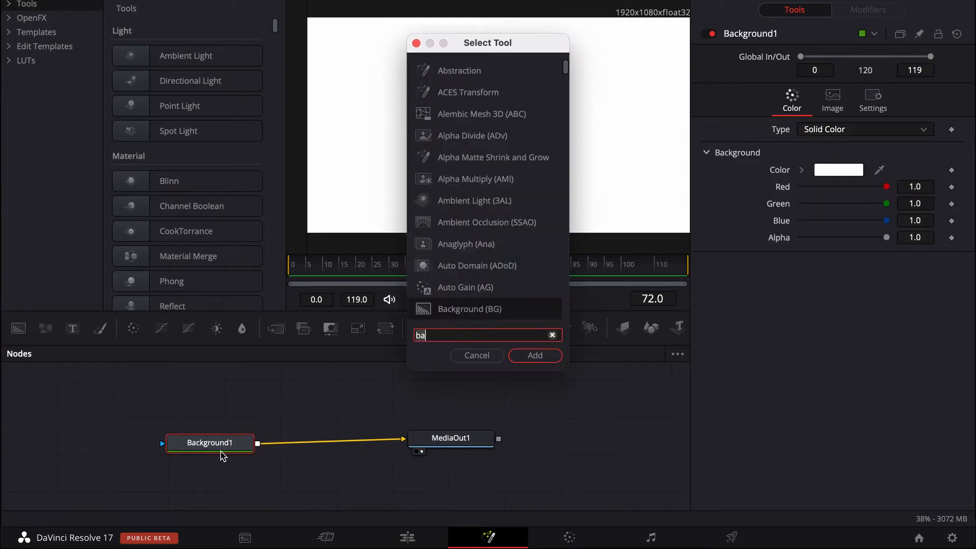
pyautogui.press('BackSpace')
pyautogui.press('BackSpace')
pyautogui.write('re')
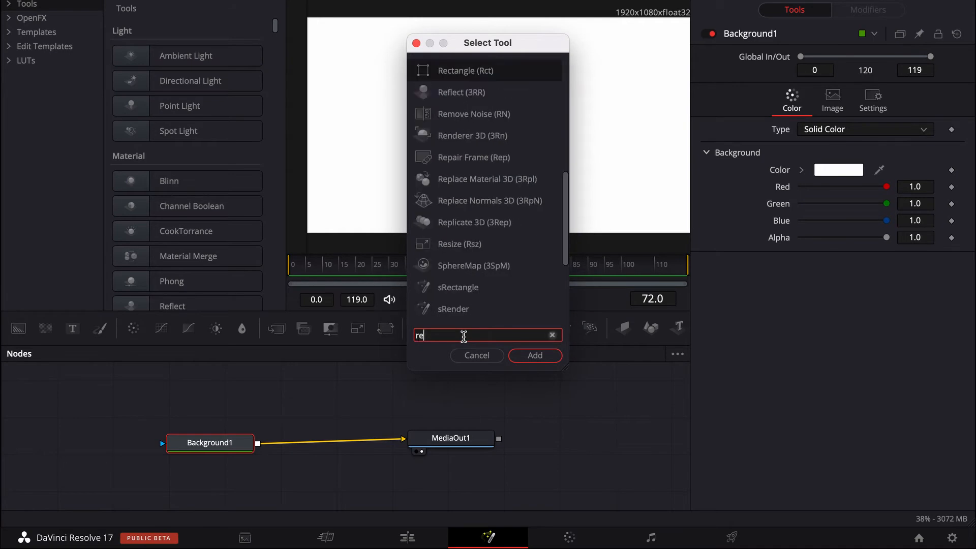
pyautogui.click(518, 355)
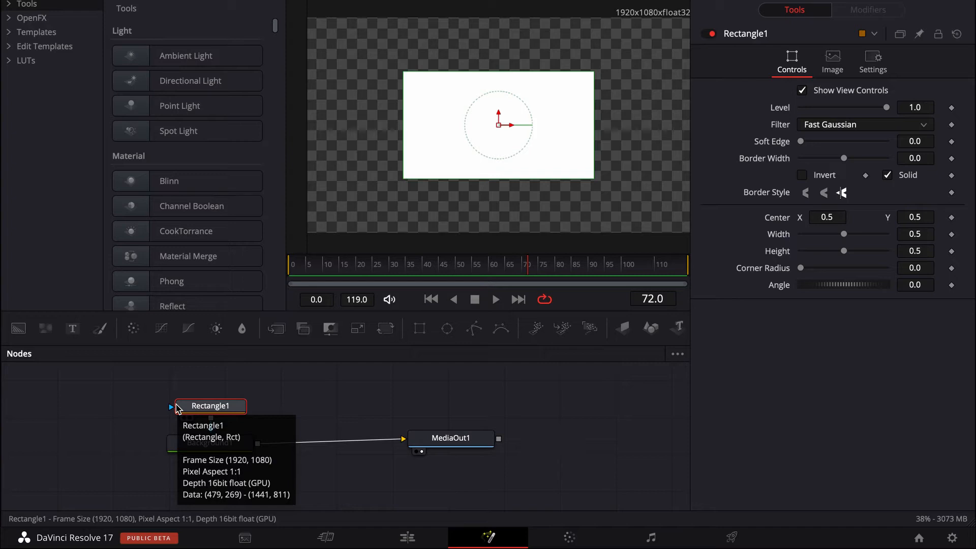
# Add three more Rectangle masks in a chain between Rectangle1 and Background1.
pyautogui.hotkey('shift', 'space')
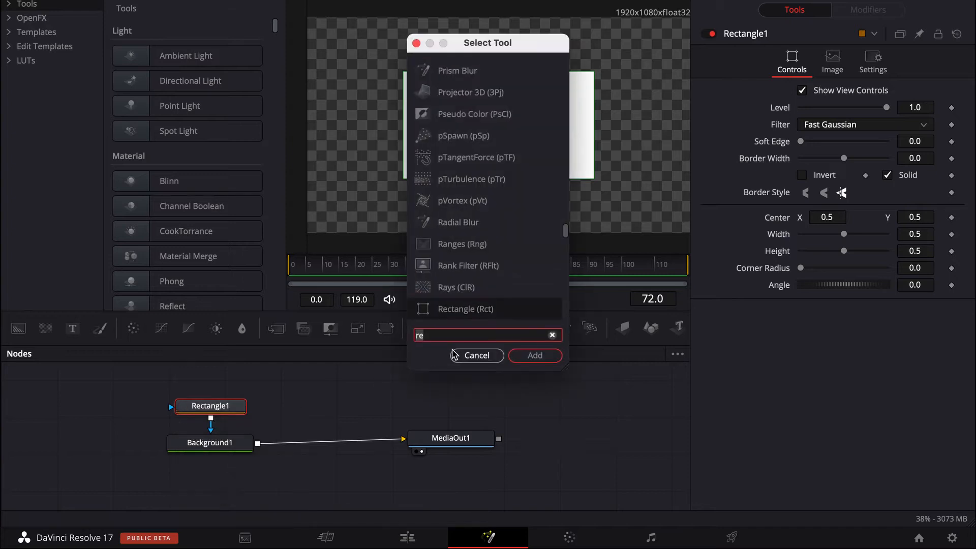
pyautogui.click(547, 355)
pyautogui.hotkey('shift', 'space')
pyautogui.click(534, 355)
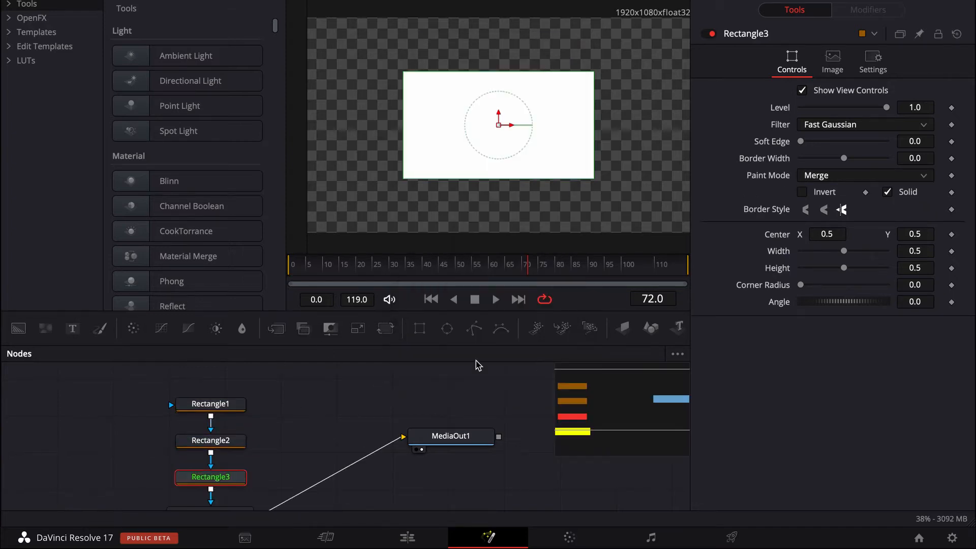
pyautogui.hotkey('shift', 'space')
pyautogui.click(530, 356)
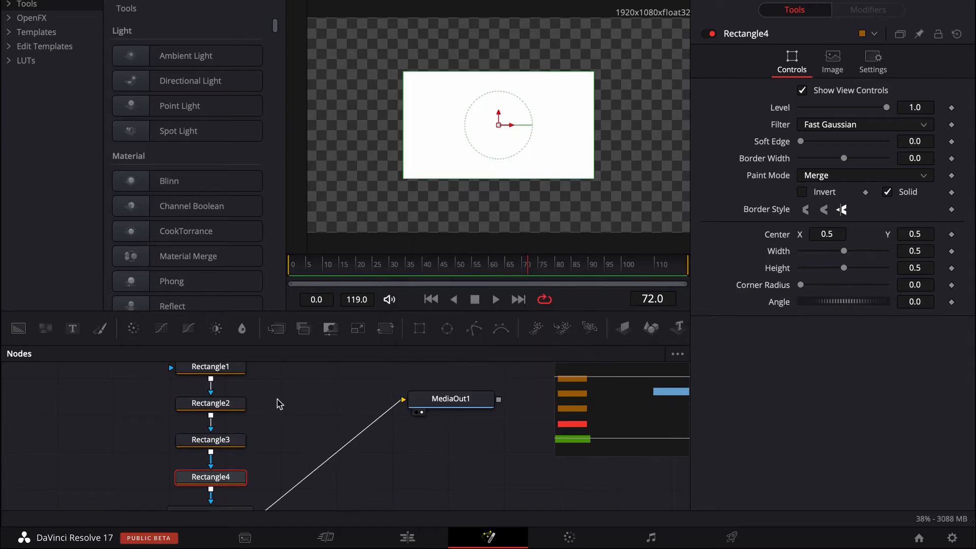
pyautogui.hotkey('shift', 'space')
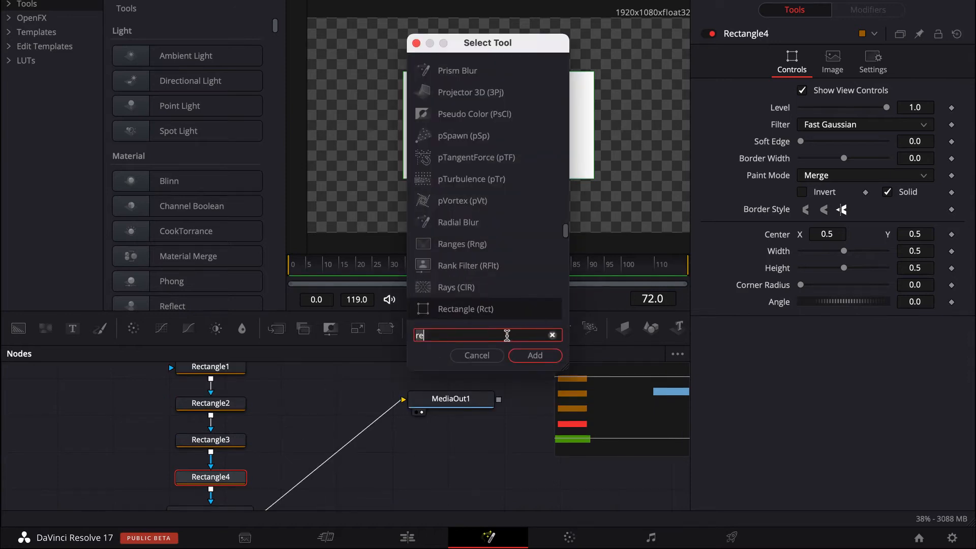
pyautogui.click(477, 355)
# Stack the four Rectangle nodes compactly above Background1 and align MediaOut1 roughly level with Background1.
pyautogui.hscroll(-2, 314, 422)
pyautogui.moveTo(263, 373); pyautogui.dragTo(264, 386)
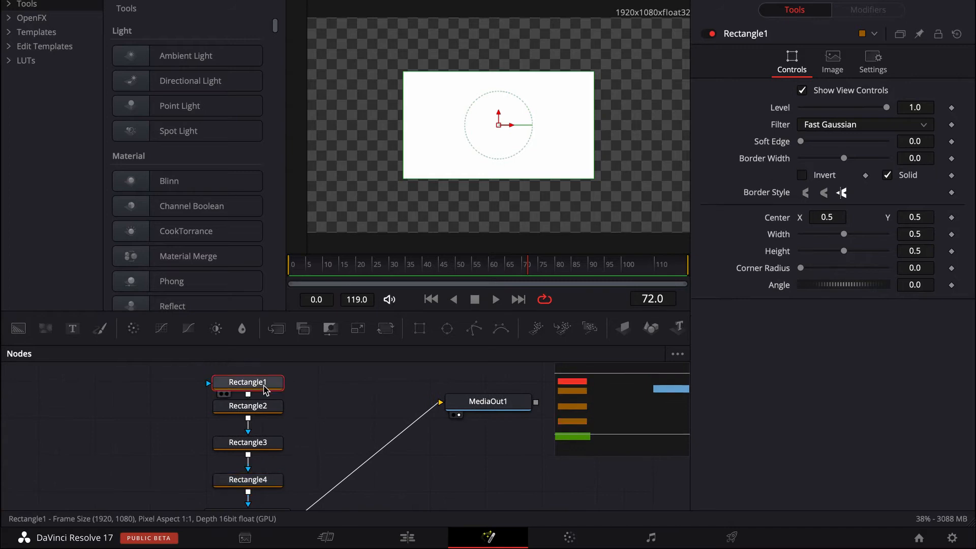
pyautogui.scroll(-1, 263, 402)
pyautogui.moveTo(255, 464); pyautogui.dragTo(255, 480)
pyautogui.moveTo(255, 436); pyautogui.dragTo(256, 466)
pyautogui.moveTo(261, 397); pyautogui.dragTo(259, 441)
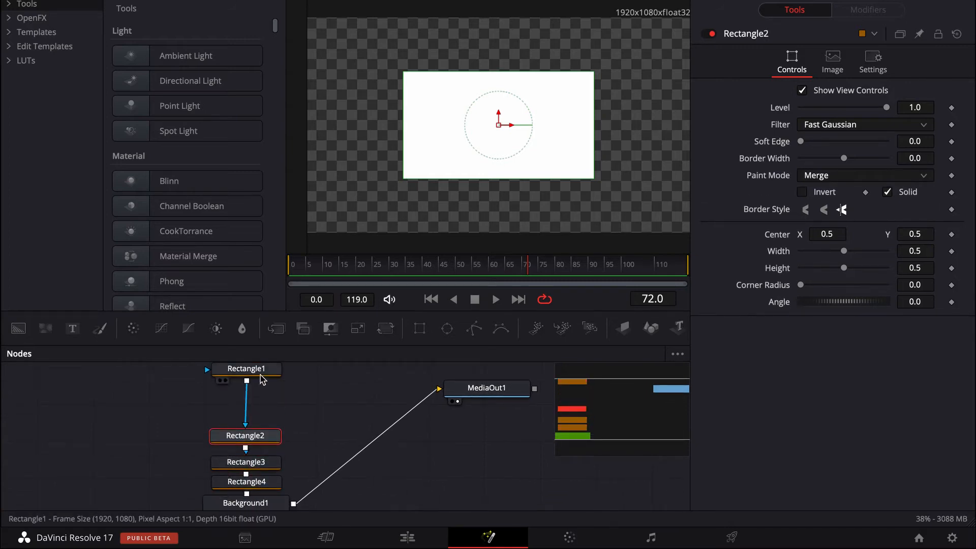
pyautogui.moveTo(262, 375); pyautogui.dragTo(260, 417)
pyautogui.moveTo(481, 394); pyautogui.dragTo(481, 492)
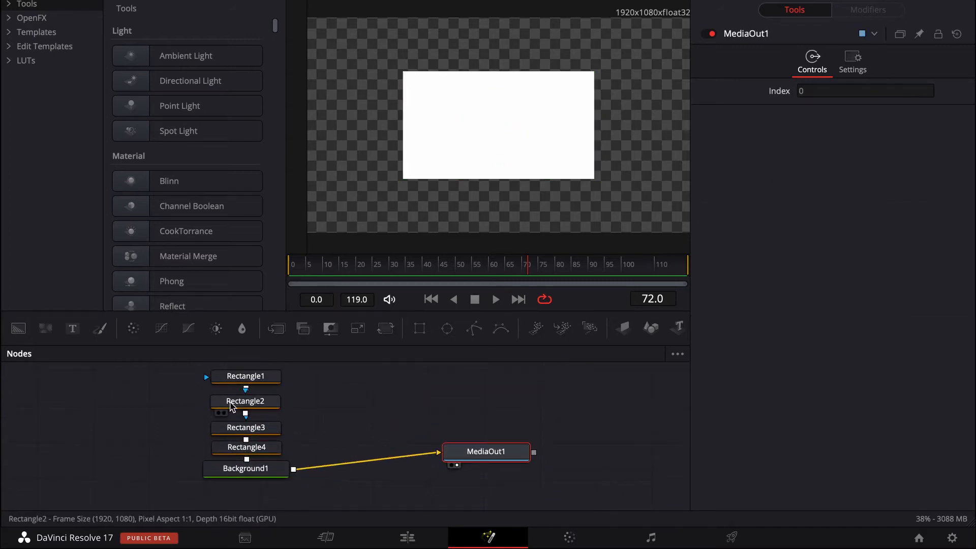
pyautogui.moveTo(261, 420); pyautogui.dragTo(261, 418)
pyautogui.moveTo(273, 381); pyautogui.dragTo(272, 385)
pyautogui.click(314, 399)
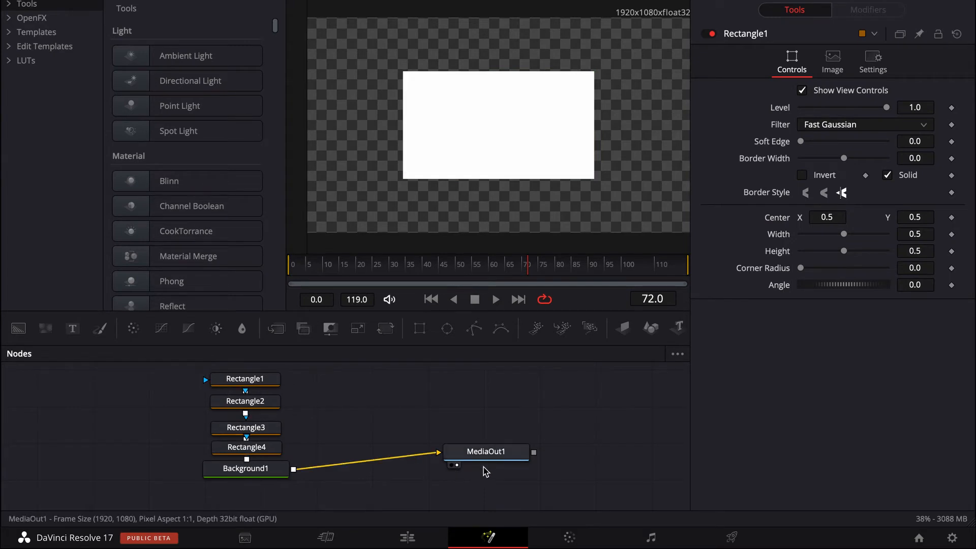
pyautogui.moveTo(484, 464); pyautogui.dragTo(485, 473)
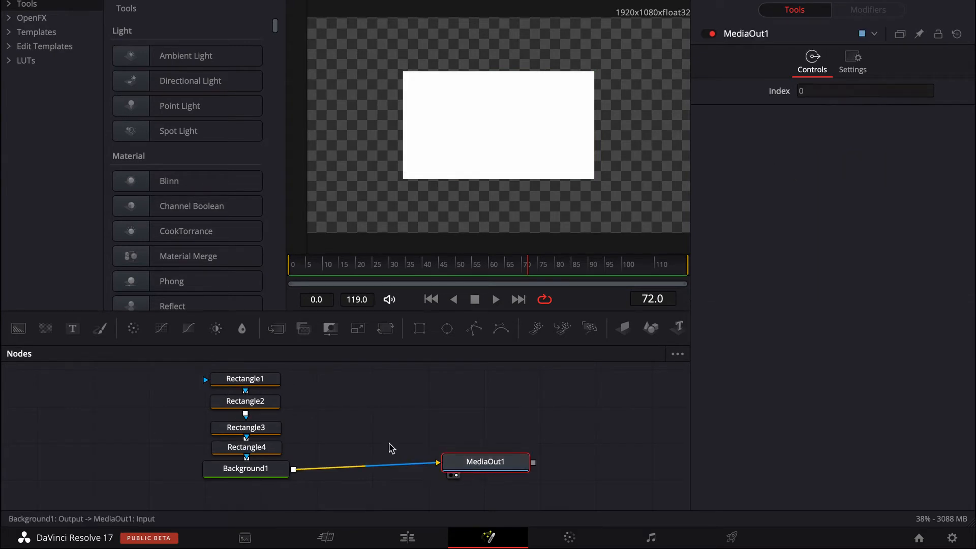
# Make Rectangle1 a full-height strip at the frame's left edge, with height 1.0, width 0.394 and center X about -0.187.
pyautogui.click(246, 450)
pyautogui.click(258, 381)
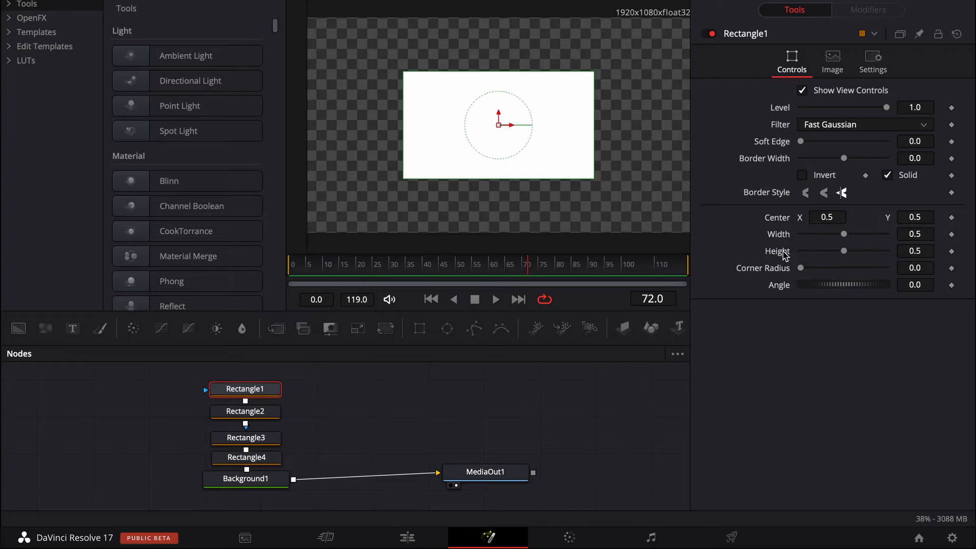
pyautogui.moveTo(846, 254); pyautogui.dragTo(944, 247)
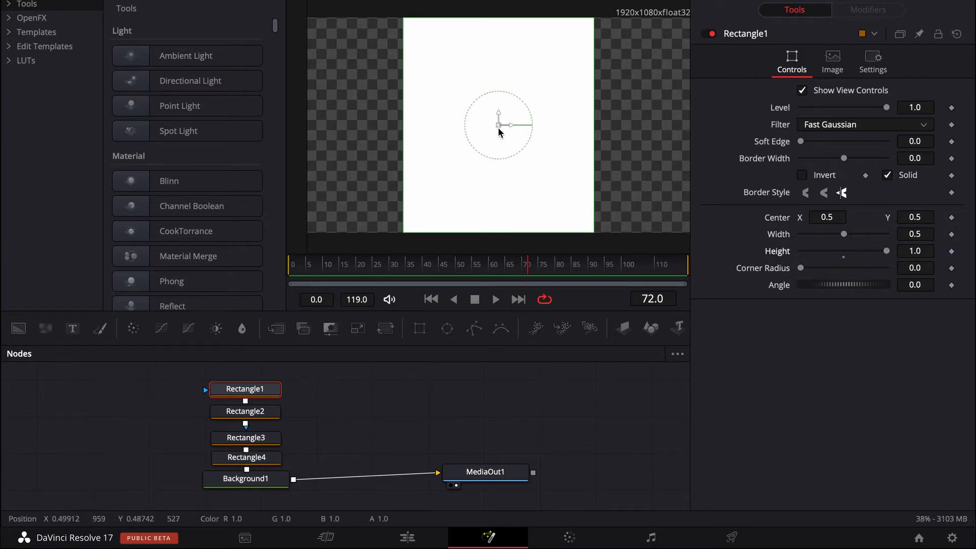
pyautogui.moveTo(498, 131); pyautogui.dragTo(236, 130)
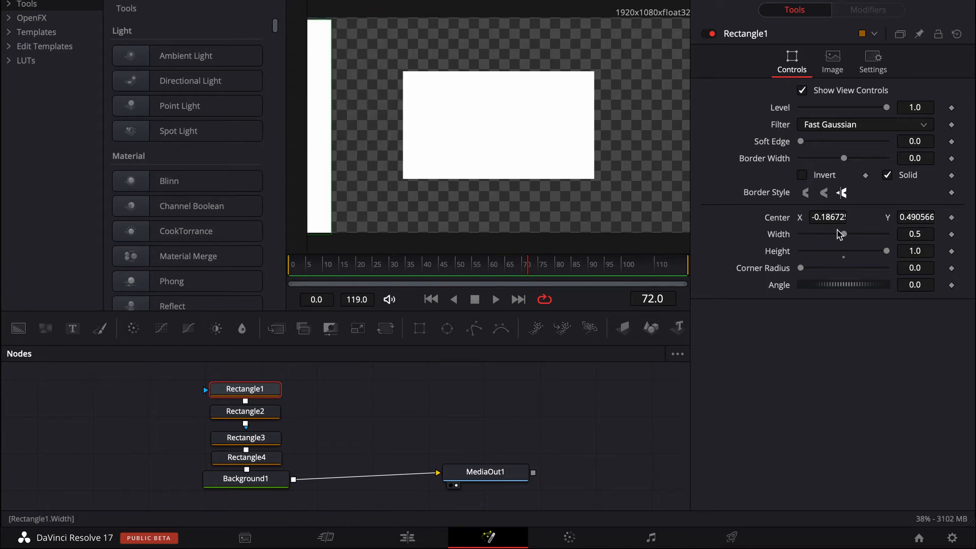
pyautogui.moveTo(844, 235); pyautogui.dragTo(832, 233)
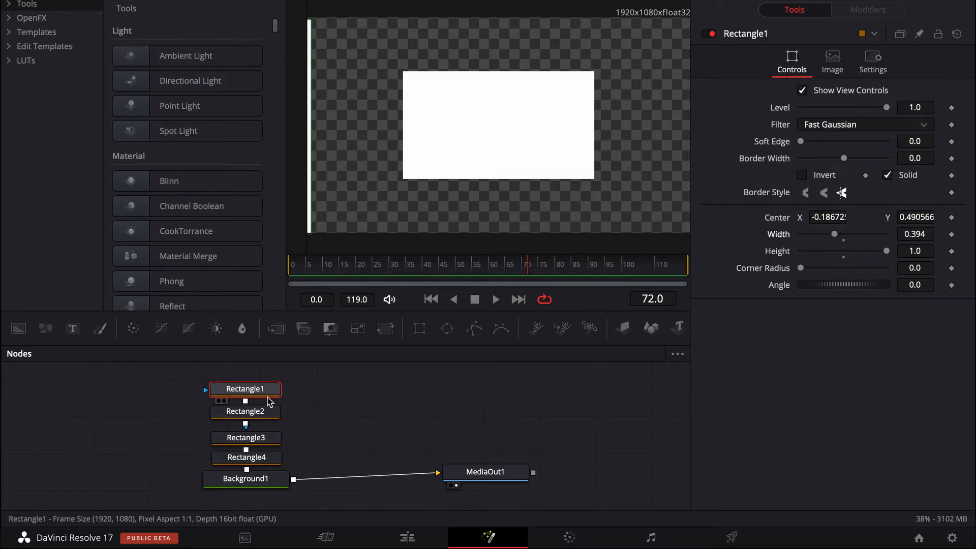
# Set Rectangle2's height to 1.0 and move it to the frame's right edge, with center X about 1.24, leaving a thin strip.
pyautogui.click(261, 412)
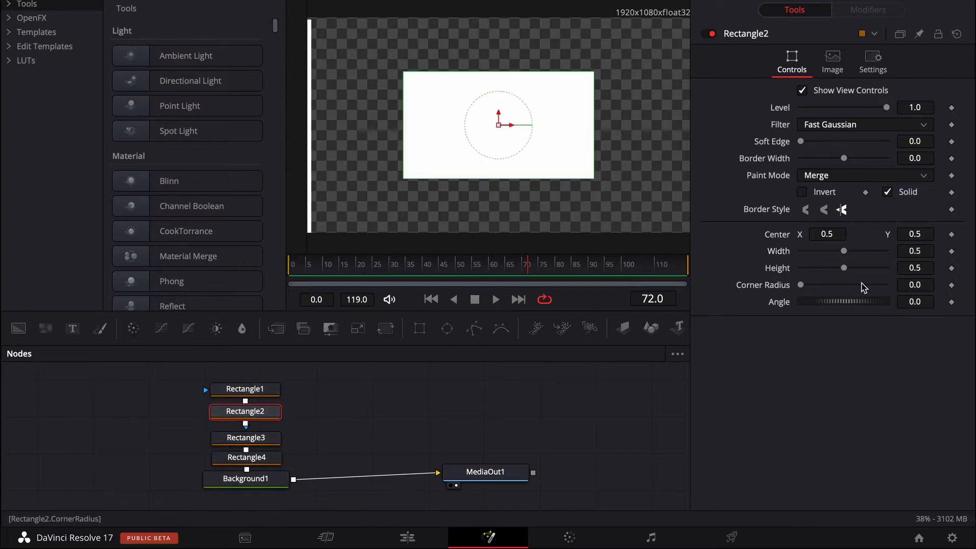
pyautogui.moveTo(843, 267); pyautogui.dragTo(952, 270)
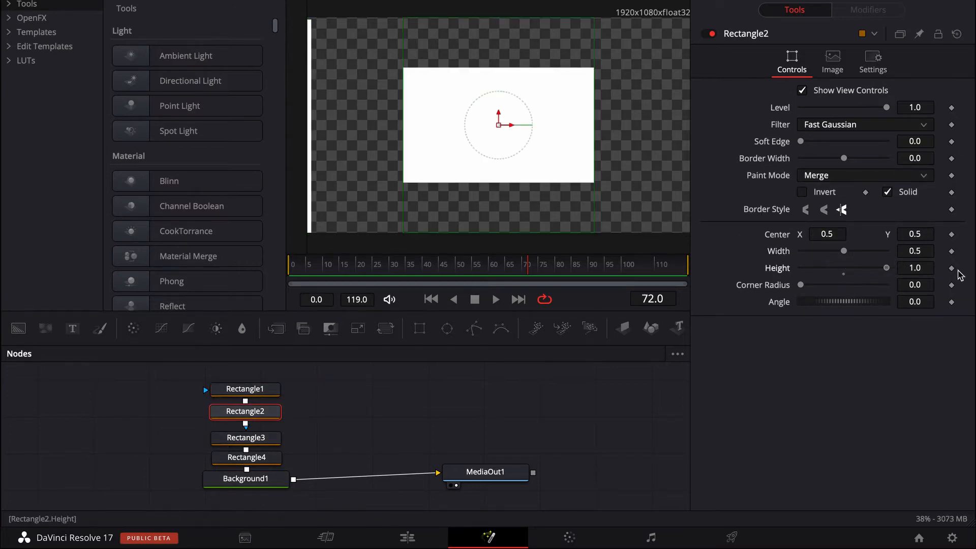
pyautogui.moveTo(506, 131); pyautogui.dragTo(783, 128)
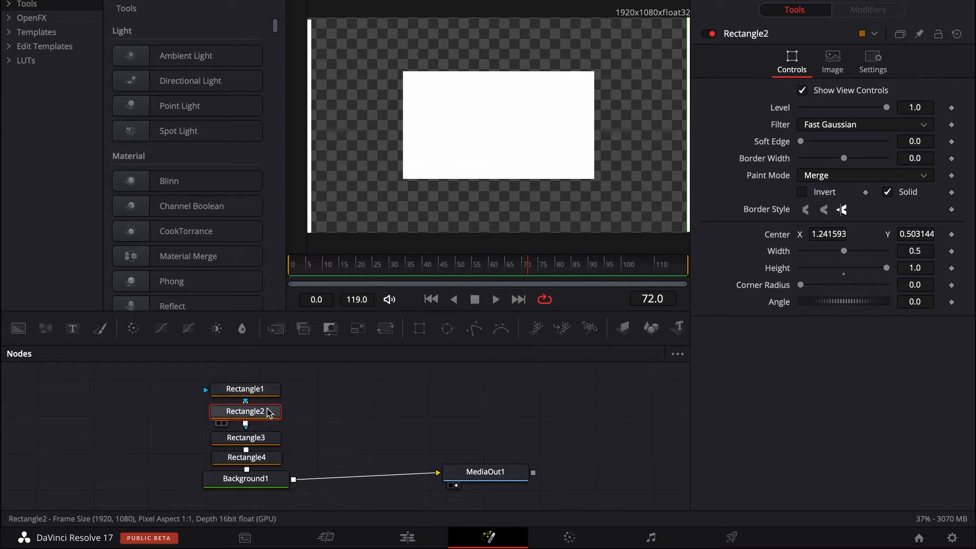
# Set Rectangle3's width to 1.0 and move it up to center Y about 1.236, leaving a thin strip along the frame's top edge.
pyautogui.click(224, 438)
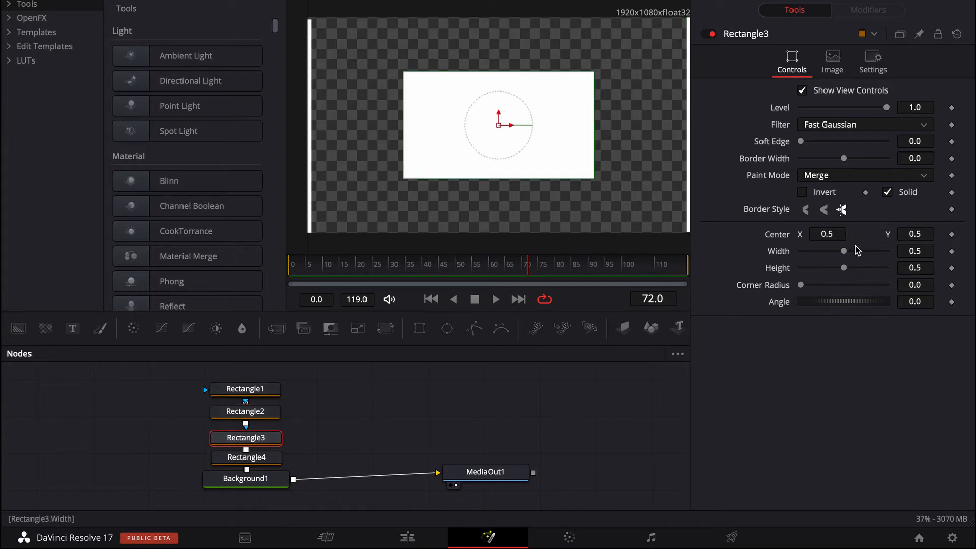
pyautogui.moveTo(845, 251); pyautogui.dragTo(889, 251)
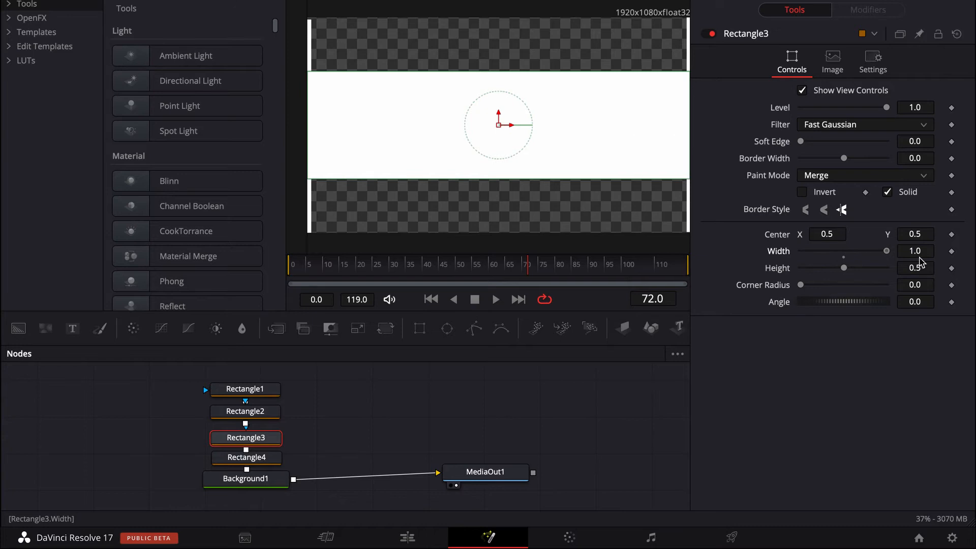
pyautogui.moveTo(502, 127); pyautogui.dragTo(500, 0)
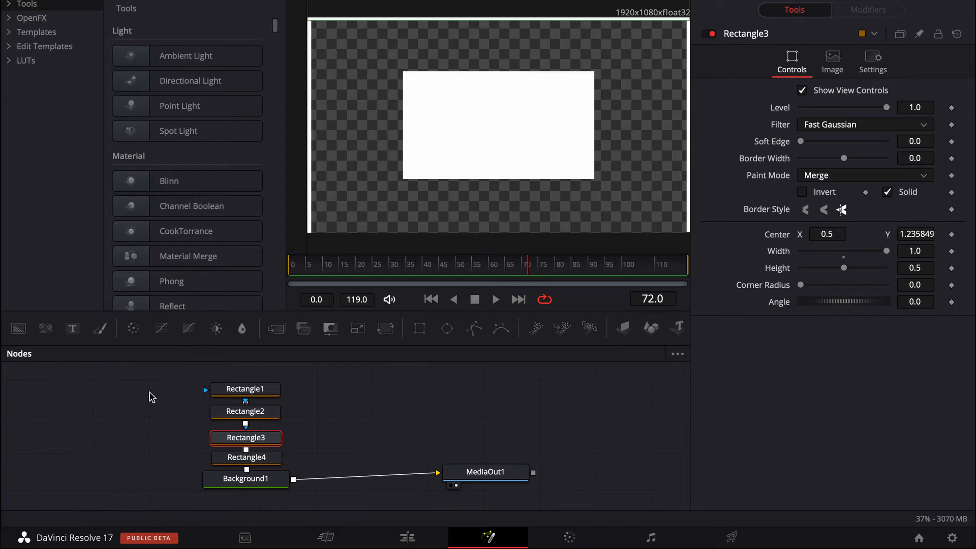
# Make Rectangle4 a thin strip along the frame's bottom edge, with width 1.0, center Y about -0.211 and height 0.457.
pyautogui.click(243, 459)
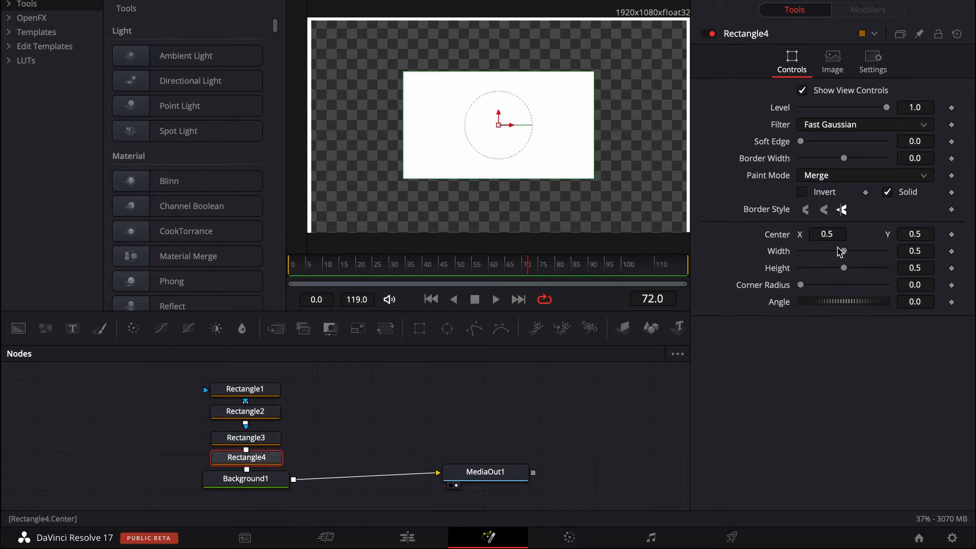
pyautogui.moveTo(843, 251); pyautogui.dragTo(887, 251)
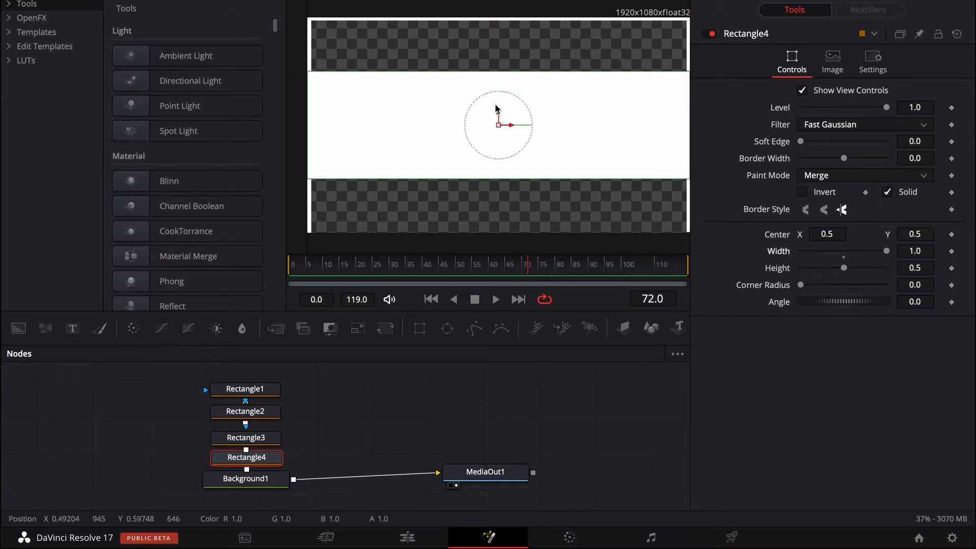
pyautogui.moveTo(499, 125); pyautogui.dragTo(499, 277)
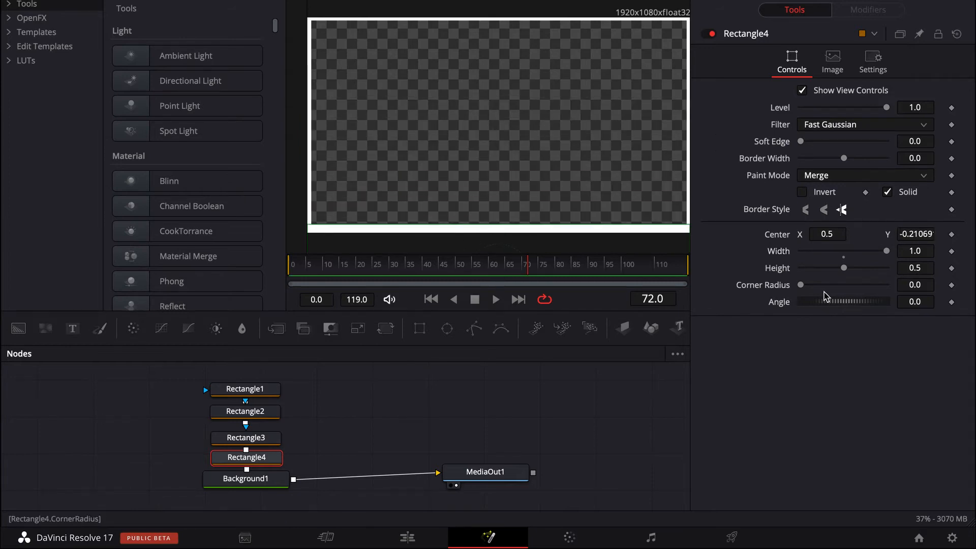
pyautogui.moveTo(843, 268); pyautogui.dragTo(840, 271)
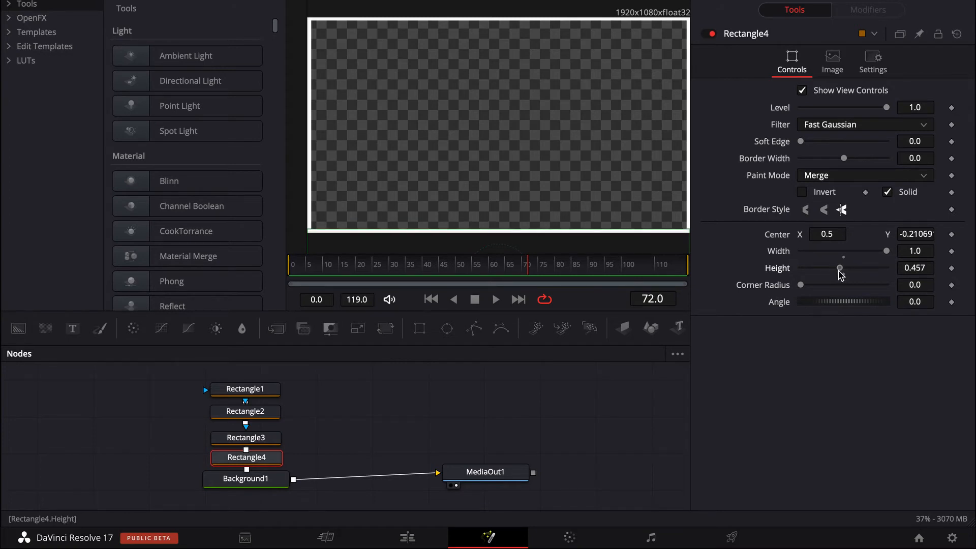
# Return to the Edit page, place the Fusion Composition clip on Video 2 directly above the photo, and park the playhead over both clips.
pyautogui.click(390, 544)
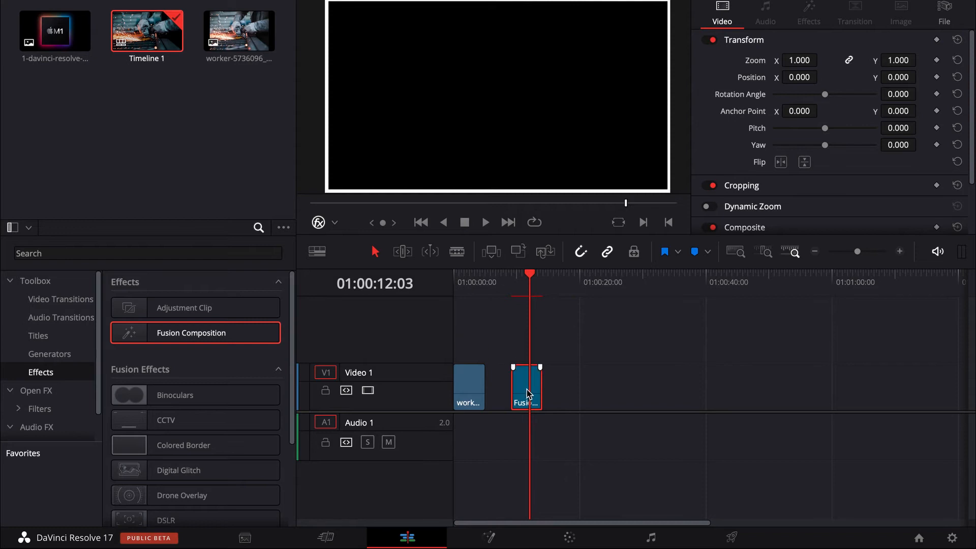
pyautogui.moveTo(527, 394); pyautogui.dragTo(468, 340)
pyautogui.click(470, 278)
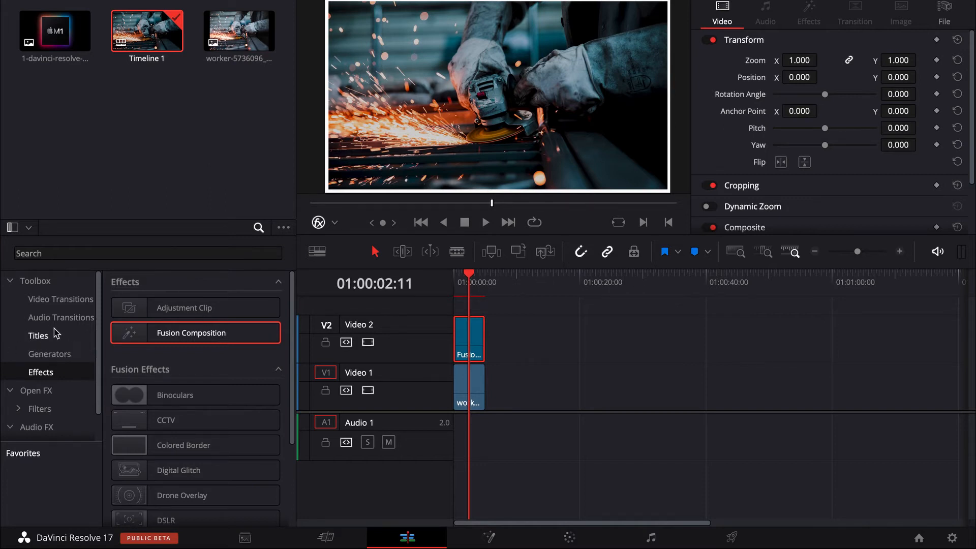
# Add a Text title on Video 3 above the Fusion composition and reduce the video tracks' height.
pyautogui.click(39, 335)
pyautogui.moveTo(188, 405); pyautogui.dragTo(524, 387)
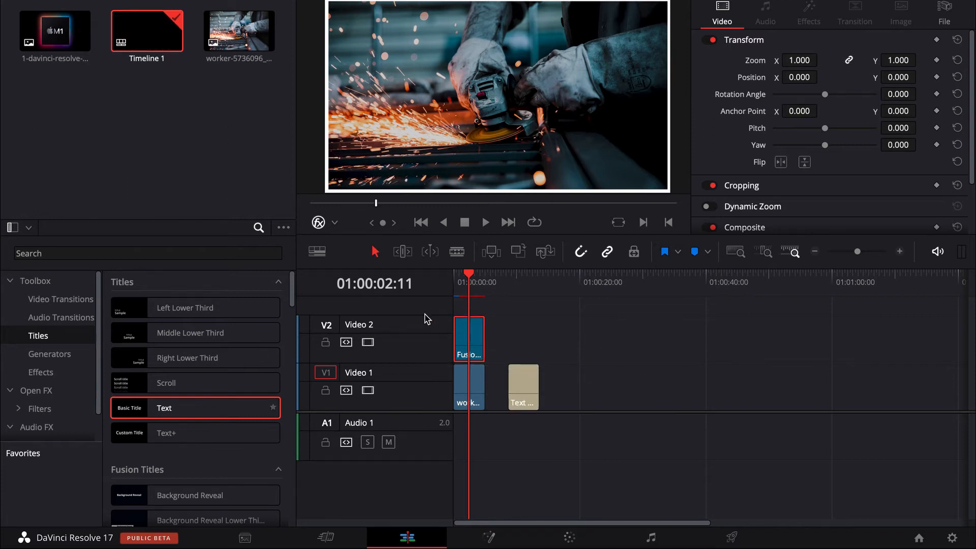
pyautogui.moveTo(425, 315); pyautogui.dragTo(431, 392)
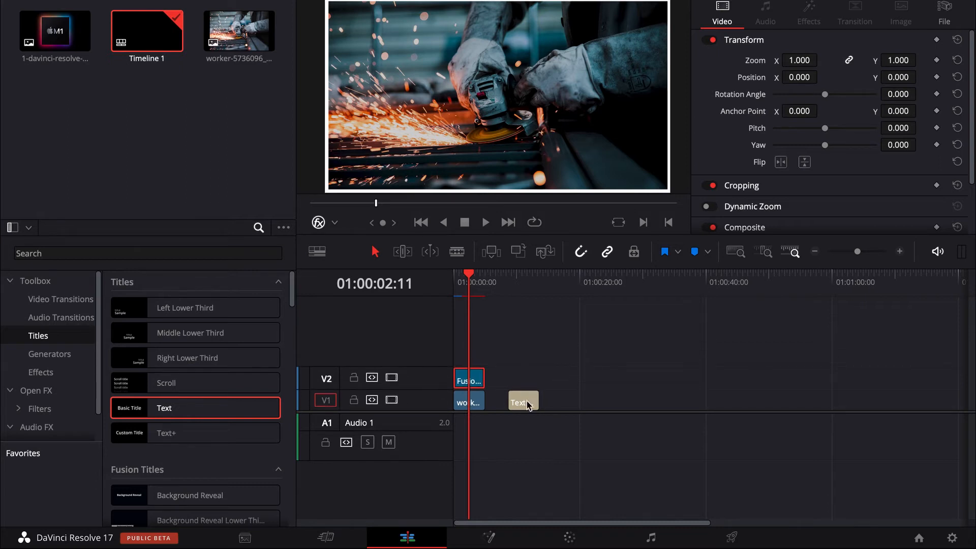
pyautogui.moveTo(527, 404); pyautogui.dragTo(470, 356)
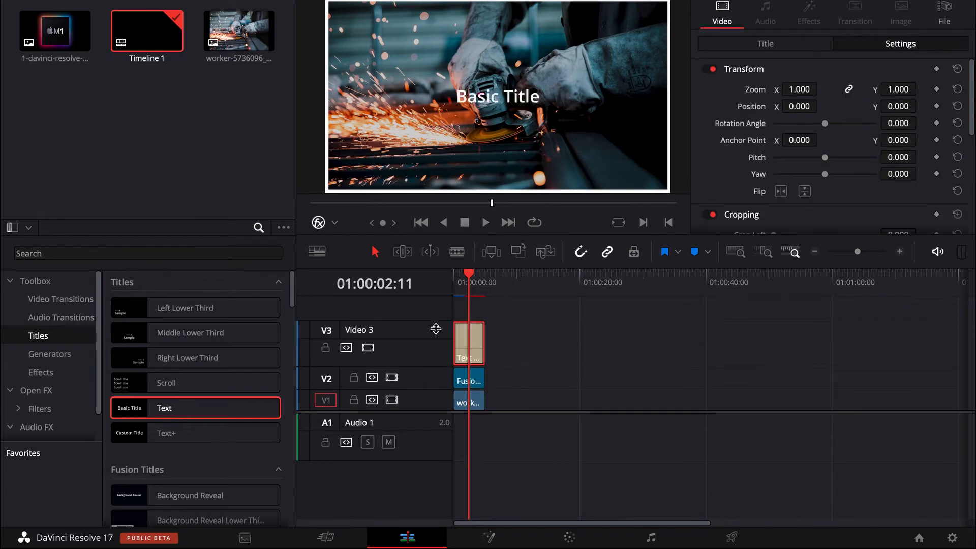
pyautogui.moveTo(436, 329); pyautogui.dragTo(435, 343)
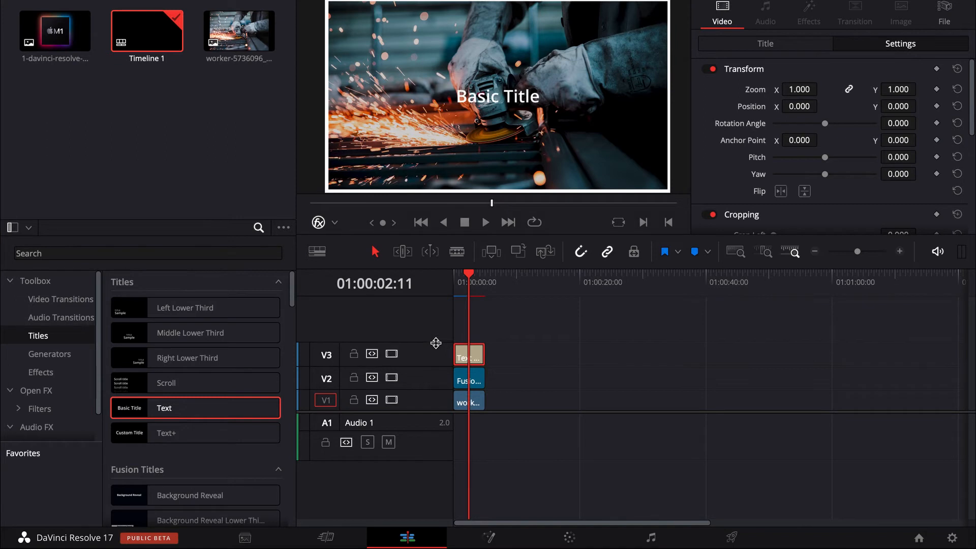
# Replace the title's text with "MAKE A" and "THUMBNAIL" on separate lines with a blank line between them.
pyautogui.click(765, 44)
pyautogui.moveTo(781, 91); pyautogui.dragTo(514, 71)
pyautogui.press('BackSpace')
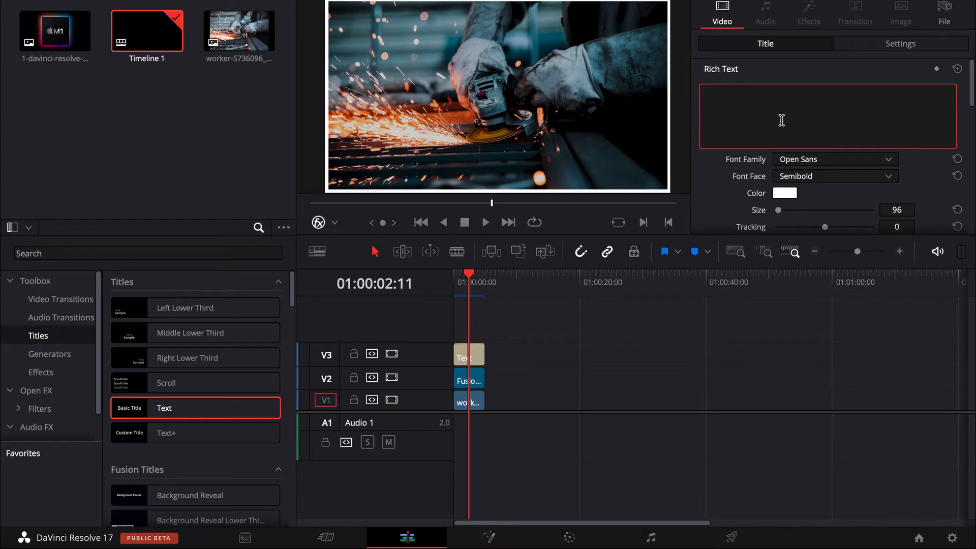
pyautogui.write('MAKE A')
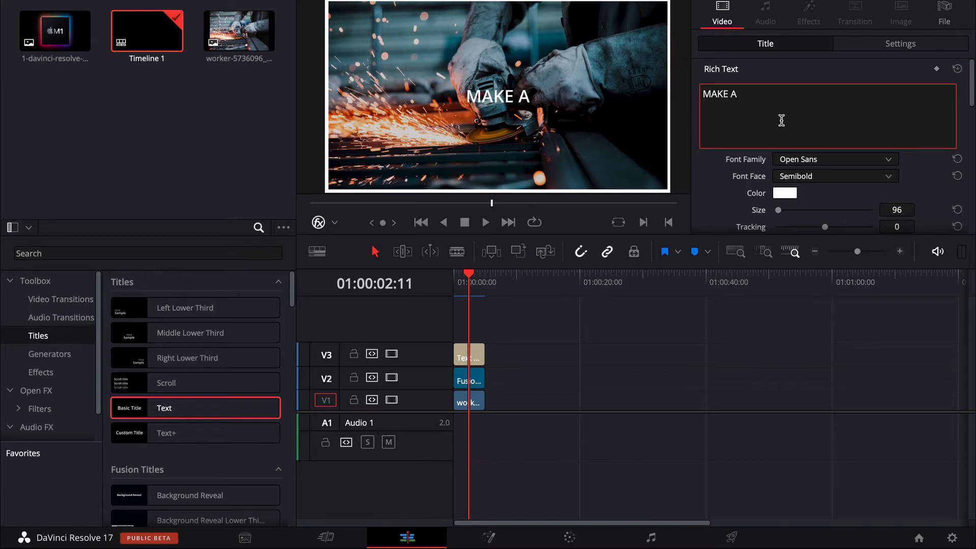
pyautogui.press('Return')
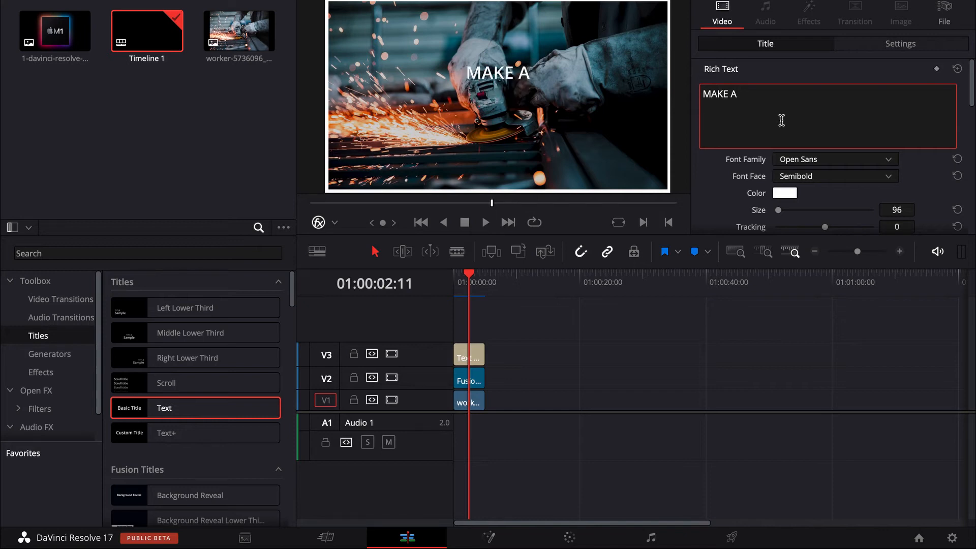
pyautogui.write('THUM')
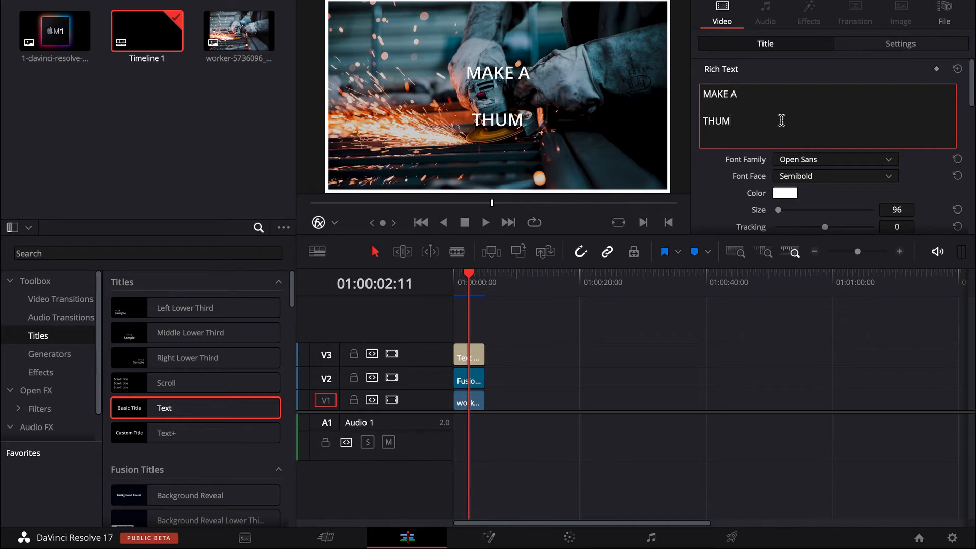
pyautogui.write('BNAIL')
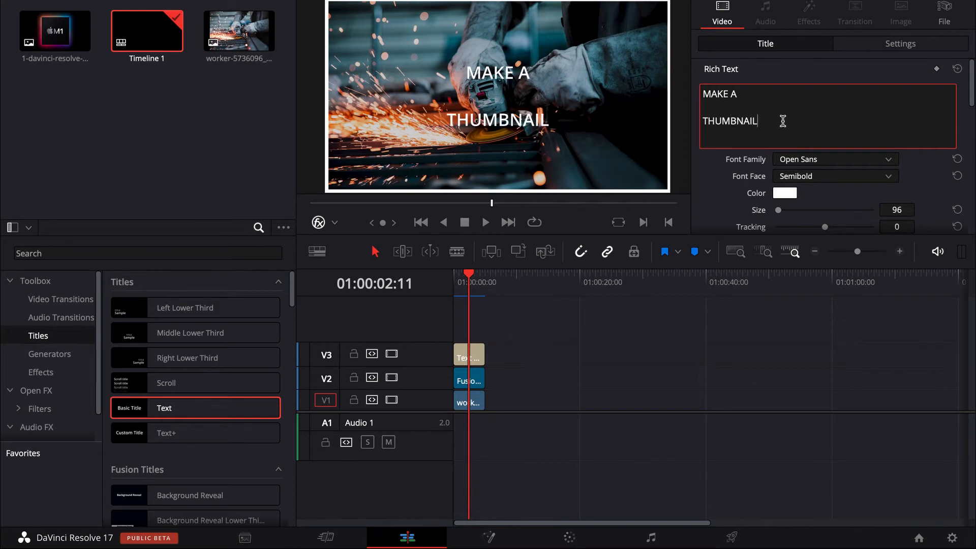
# Set the MAKE A THUMBNAIL title's font face to Bold, keeping the Open Sans family.
pyautogui.click(817, 162)
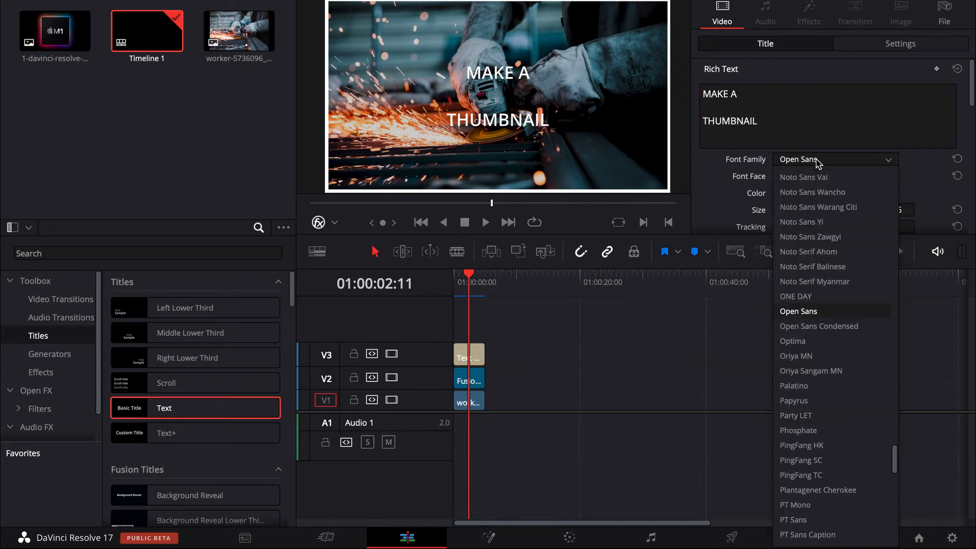
pyautogui.click(817, 161)
pyautogui.click(814, 178)
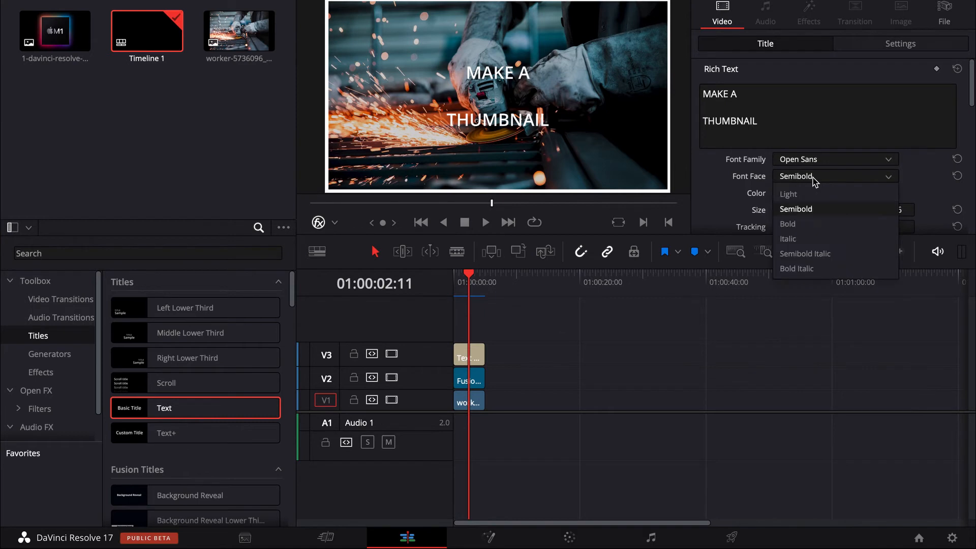
pyautogui.click(813, 225)
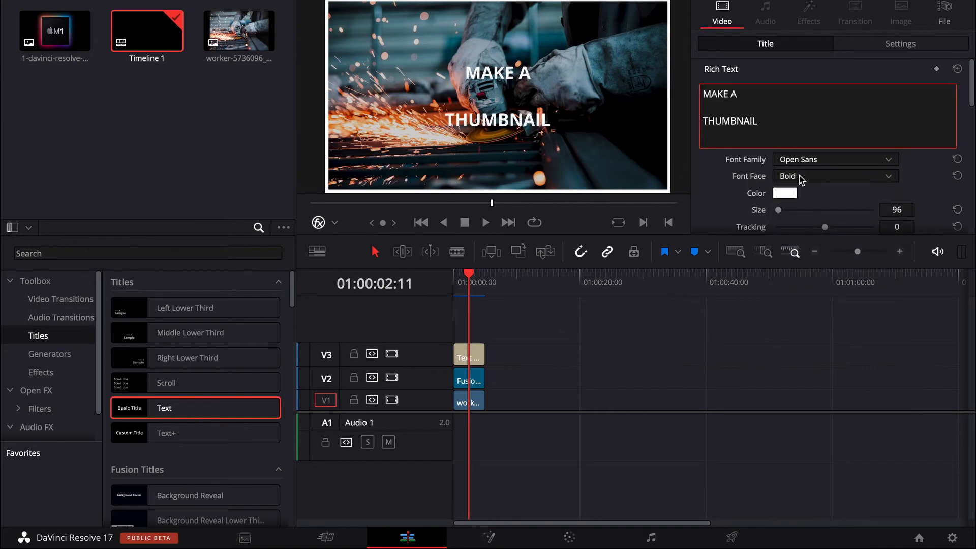
# Position the MAKE A THUMBNAIL title at X 1392, Y 544 and set its zoom to 1.660.
pyautogui.scroll(-5, 801, 180)
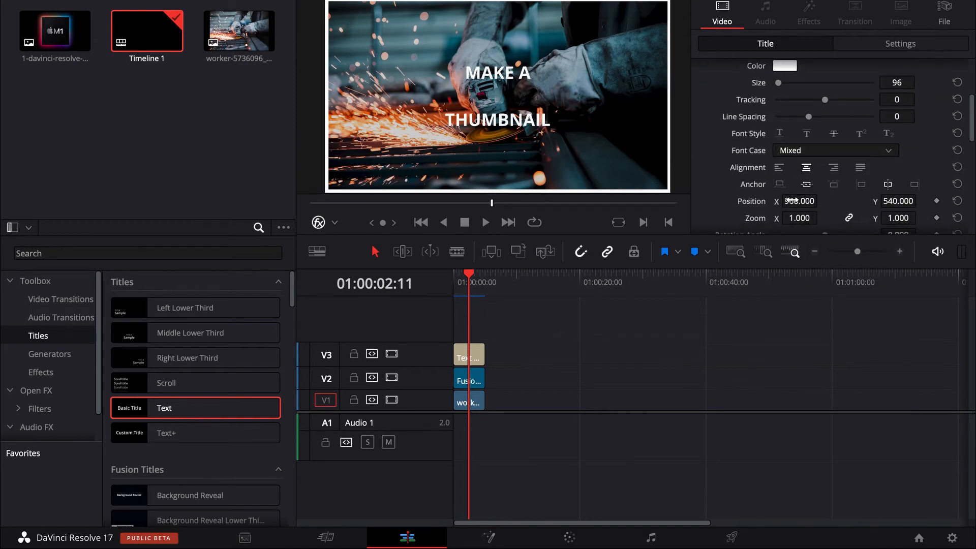
pyautogui.moveTo(792, 201)
pyautogui.mouseDown()
pyautogui.moveTo(839, 201)
pyautogui.moveTo(811, 201)
pyautogui.mouseUp()
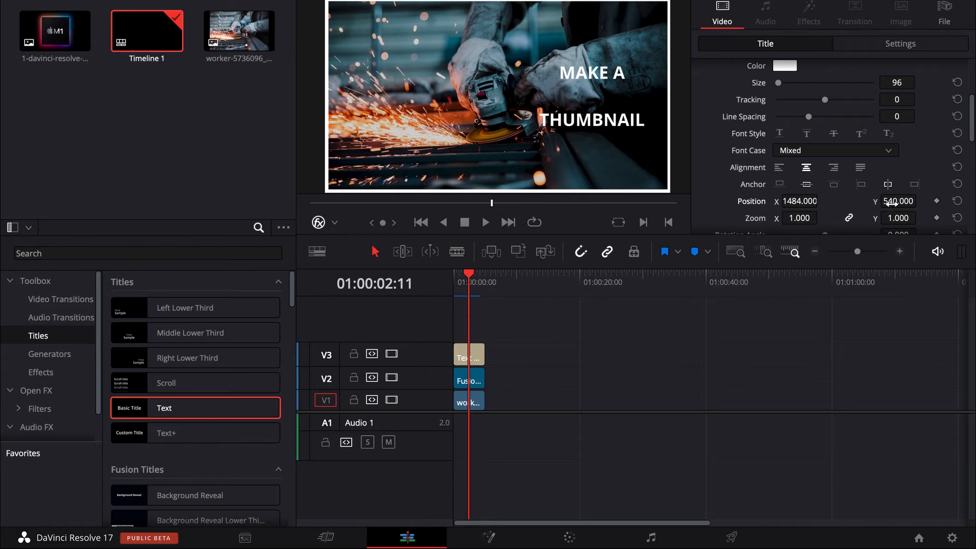
pyautogui.moveTo(897, 201); pyautogui.dragTo(895, 202)
pyautogui.moveTo(798, 217); pyautogui.dragTo(831, 201)
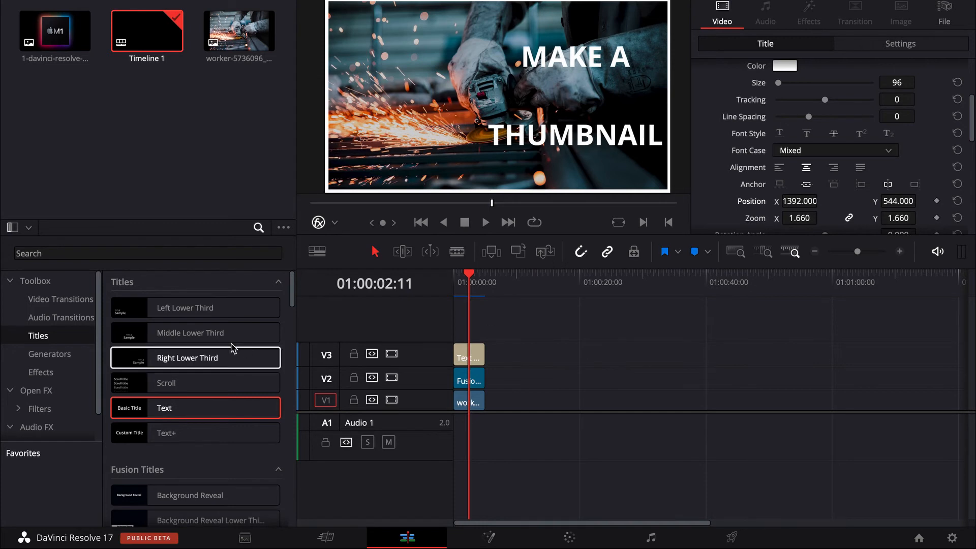
# Add a second Text title after the photo on Video 1 and change its text to "COOL".
pyautogui.moveTo(200, 407); pyautogui.dragTo(501, 406)
pyautogui.click(500, 347)
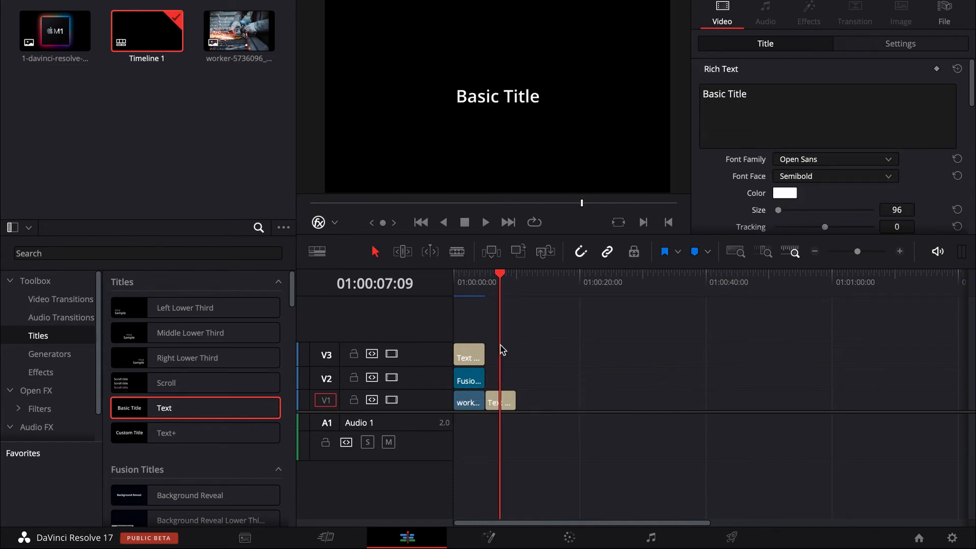
pyautogui.tripleClick(787, 96)
pyautogui.press('BackSpace')
pyautogui.write('COOL')
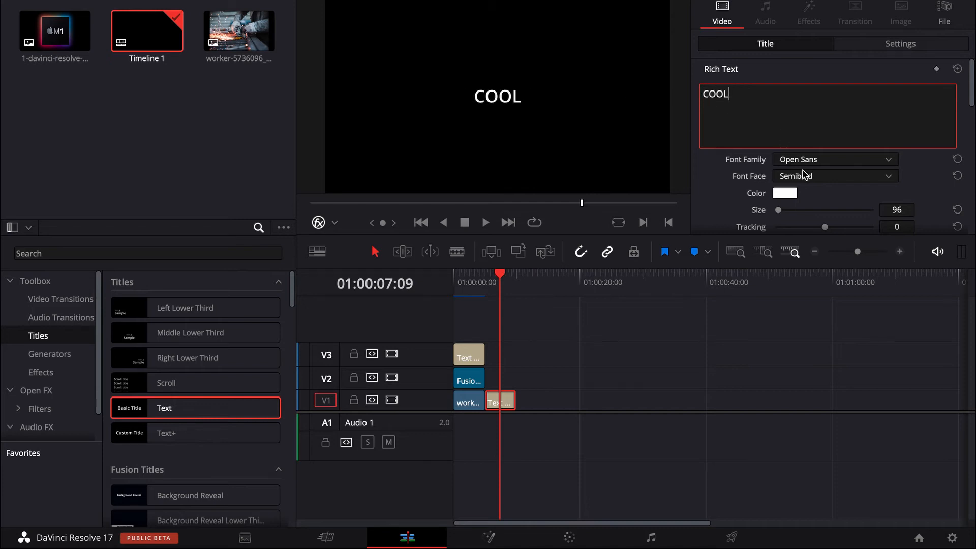
# Set the COOL title's font face to Bold and its color to orange.
pyautogui.click(803, 175)
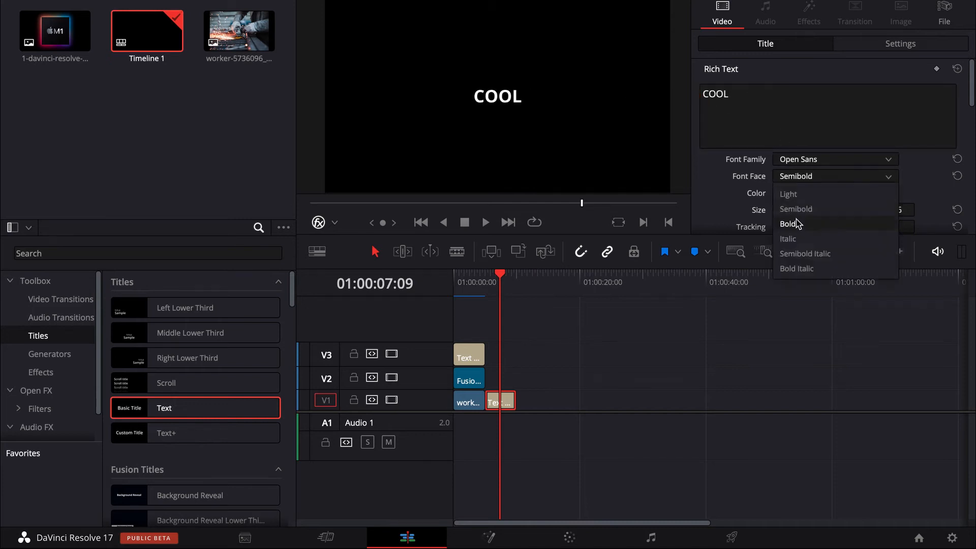
pyautogui.click(791, 224)
pyautogui.click(783, 195)
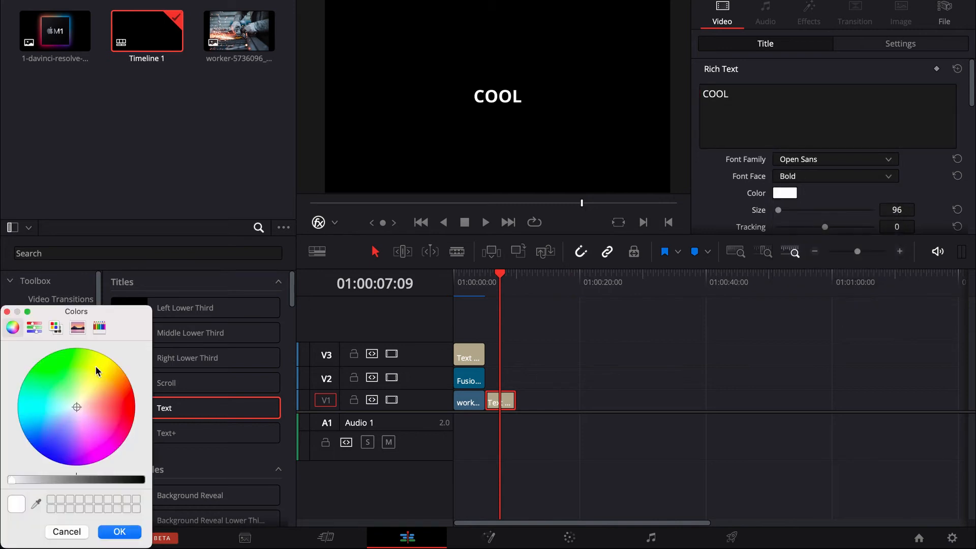
pyautogui.moveTo(77, 402); pyautogui.dragTo(132, 371)
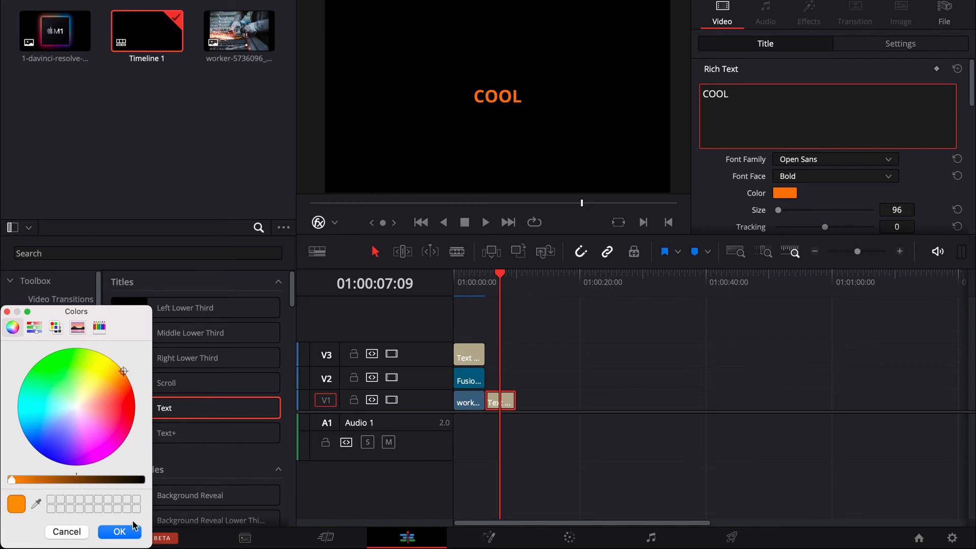
pyautogui.click(121, 531)
# Enlarge the COOL title to a zoom of 1.980 and move its clip onto a new Video 4 track above the other title.
pyautogui.scroll(-5, 817, 221)
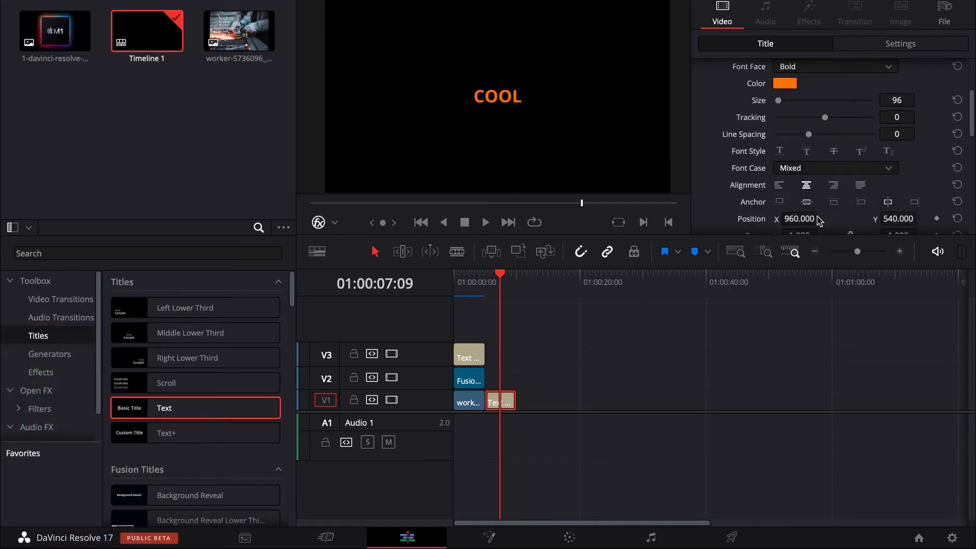
pyautogui.moveTo(794, 200); pyautogui.dragTo(797, 203)
pyautogui.moveTo(497, 401); pyautogui.dragTo(464, 320)
pyautogui.click(465, 283)
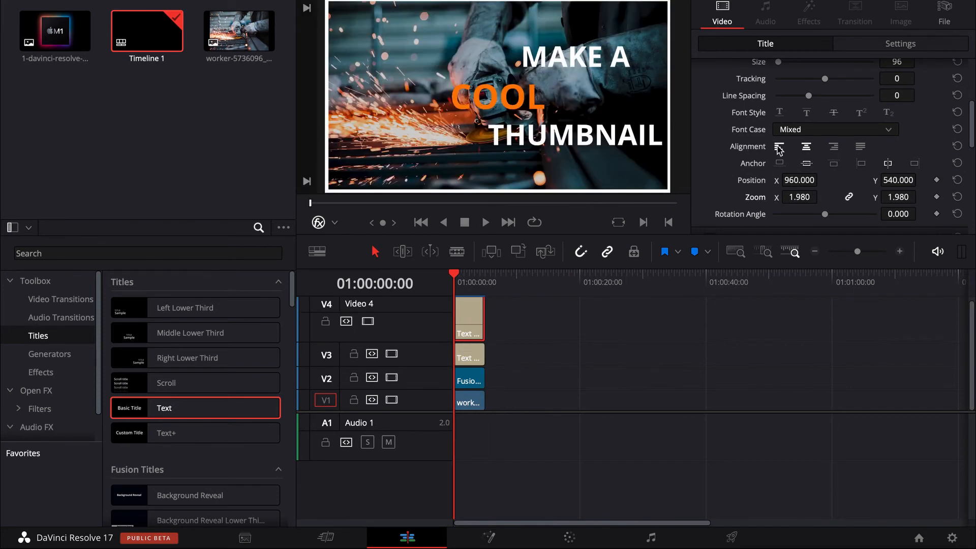
# Set the COOL title's zoom to 2.360 and position it at X 954, Y 567.
pyautogui.moveTo(799, 198)
pyautogui.mouseDown()
pyautogui.moveTo(822, 196)
pyautogui.moveTo(797, 203)
pyautogui.mouseUp()
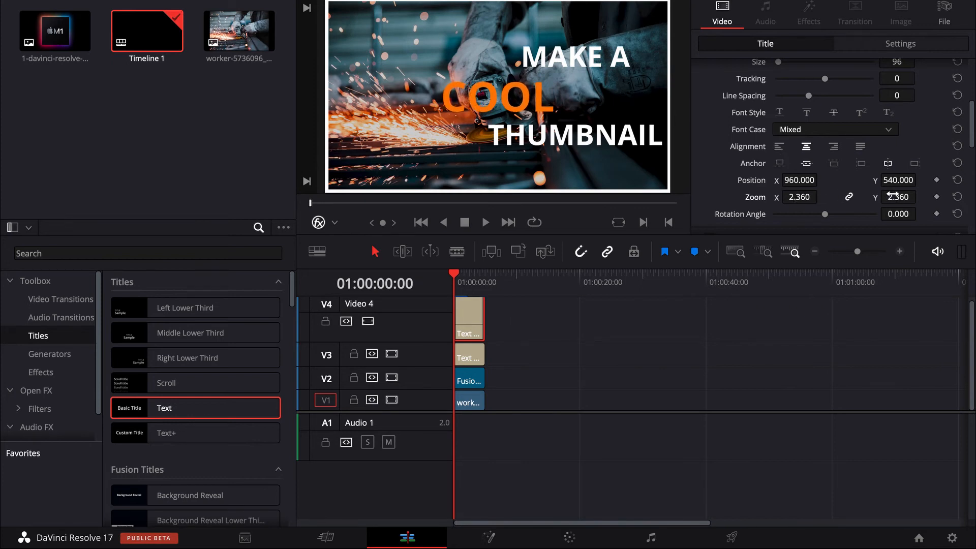
pyautogui.moveTo(898, 180); pyautogui.dragTo(920, 179)
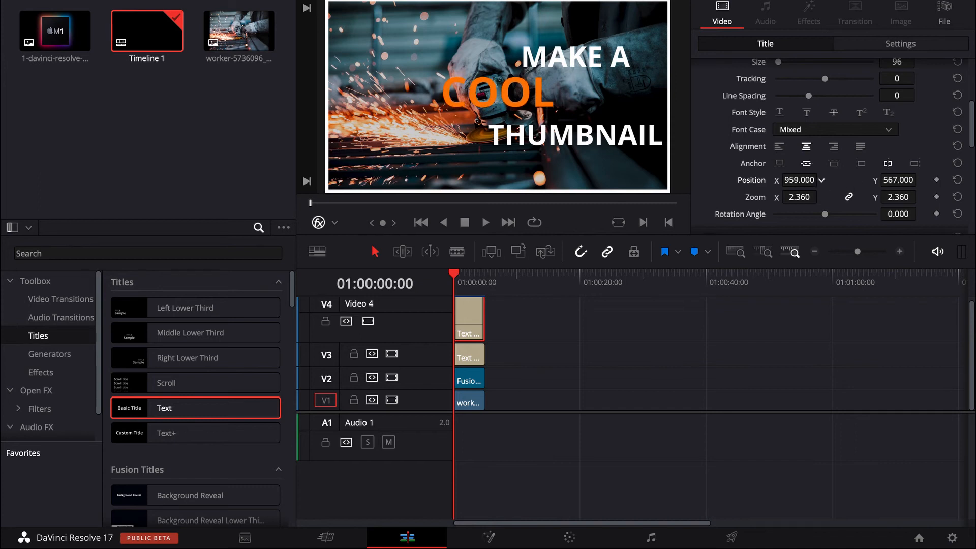
pyautogui.moveTo(822, 180); pyautogui.dragTo(822, 179)
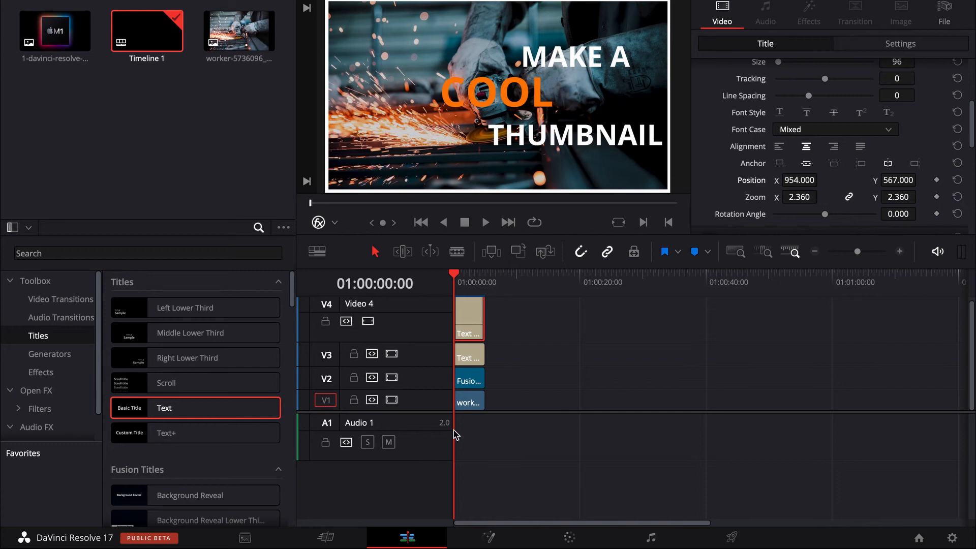
# Switch to the Color page, add an alpha output to the Fusion clip's node graph and connect node 01's alpha to it.
pyautogui.click(478, 409)
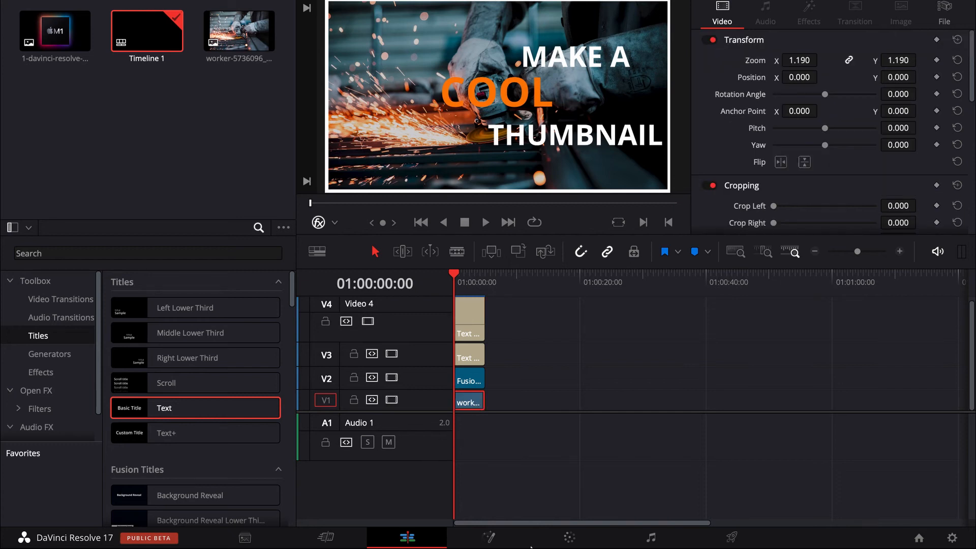
pyautogui.click(553, 537)
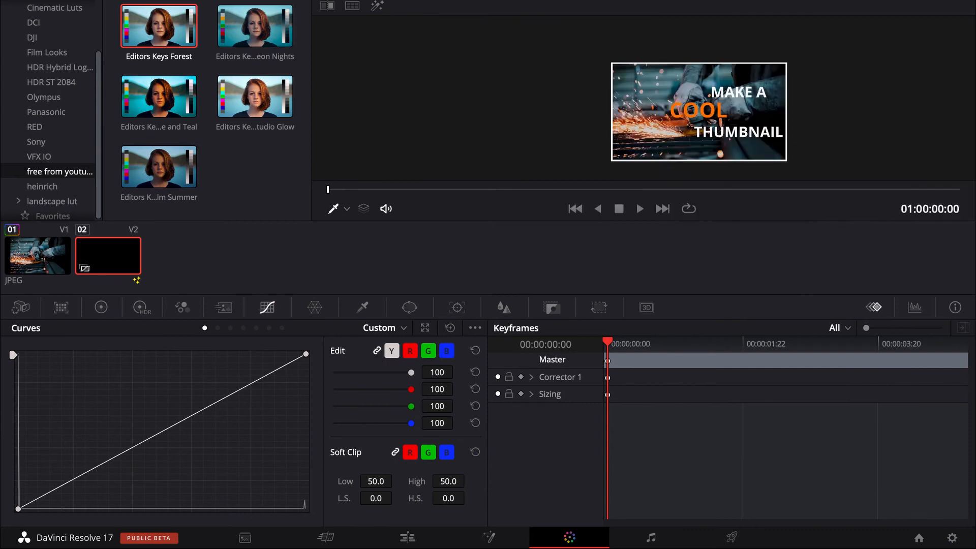
pyautogui.rightClick(814, 114)
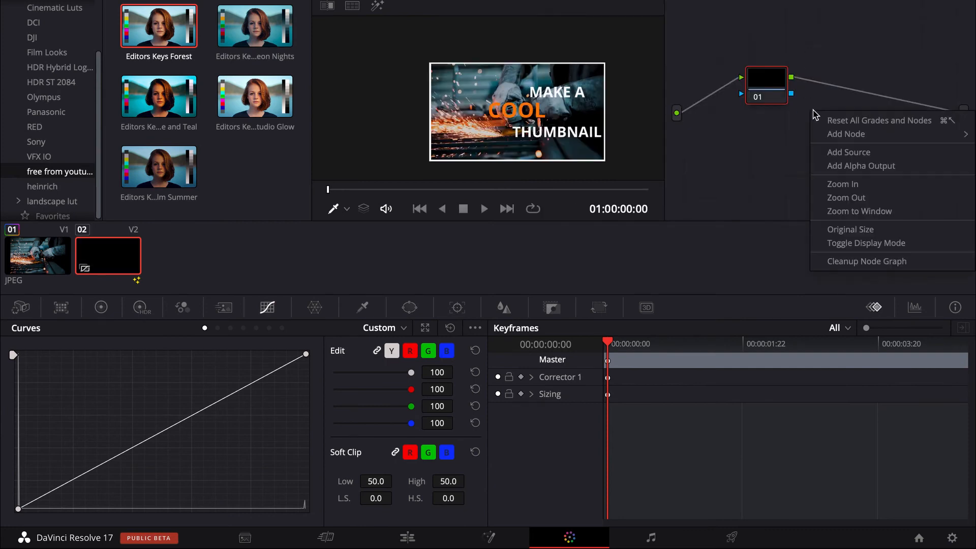
pyautogui.click(834, 167)
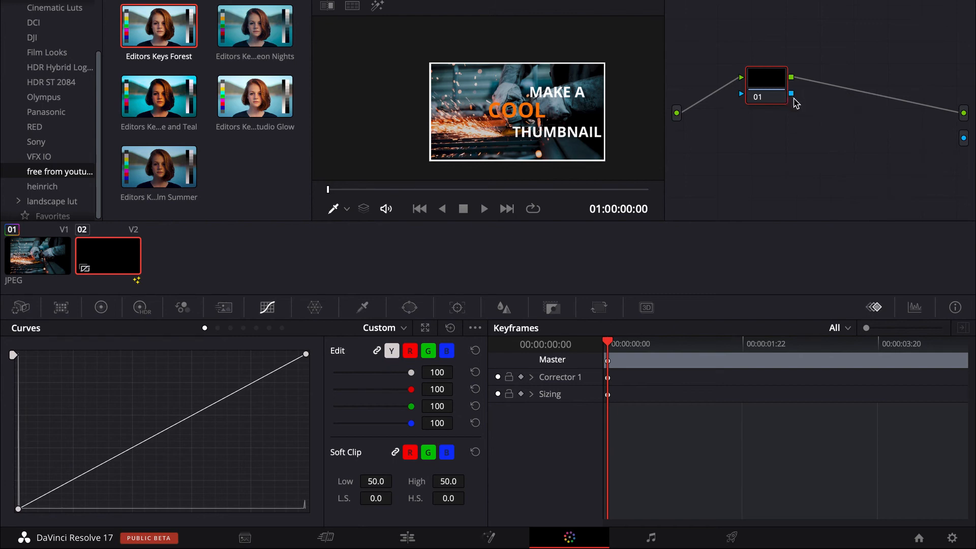
pyautogui.moveTo(791, 94); pyautogui.dragTo(964, 138)
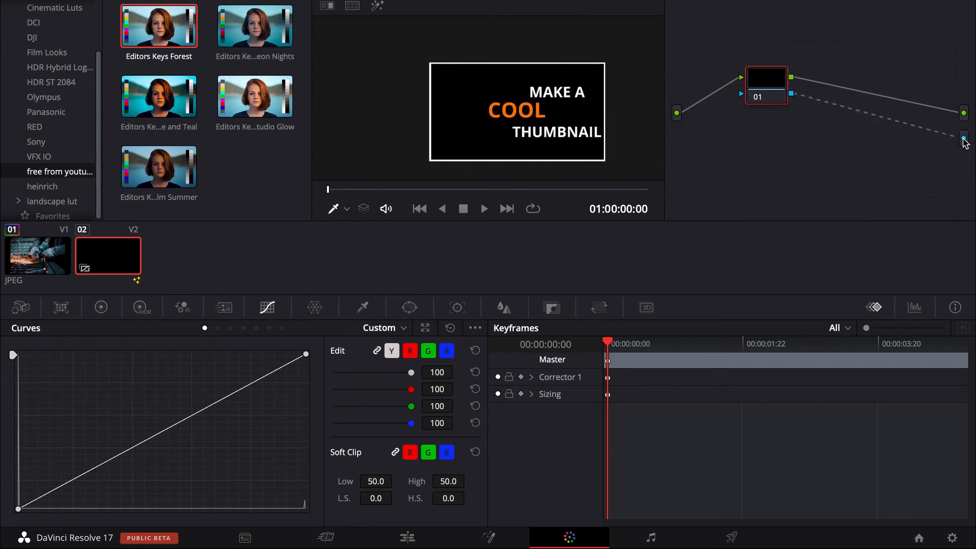
# Draw a closed Curve window around the MAKE A COOL THUMBNAIL text on node 01.
pyautogui.click(411, 311)
pyautogui.click(34, 487)
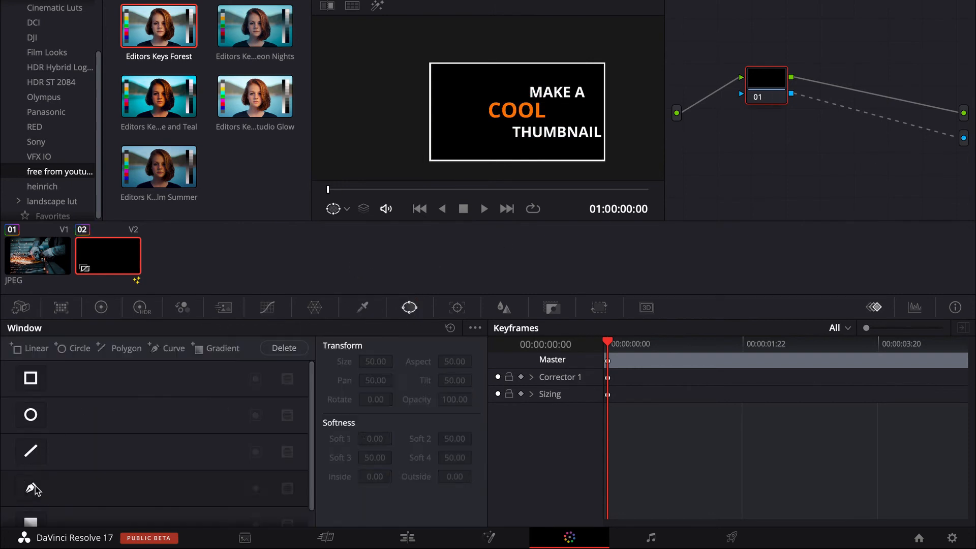
pyautogui.click(34, 488)
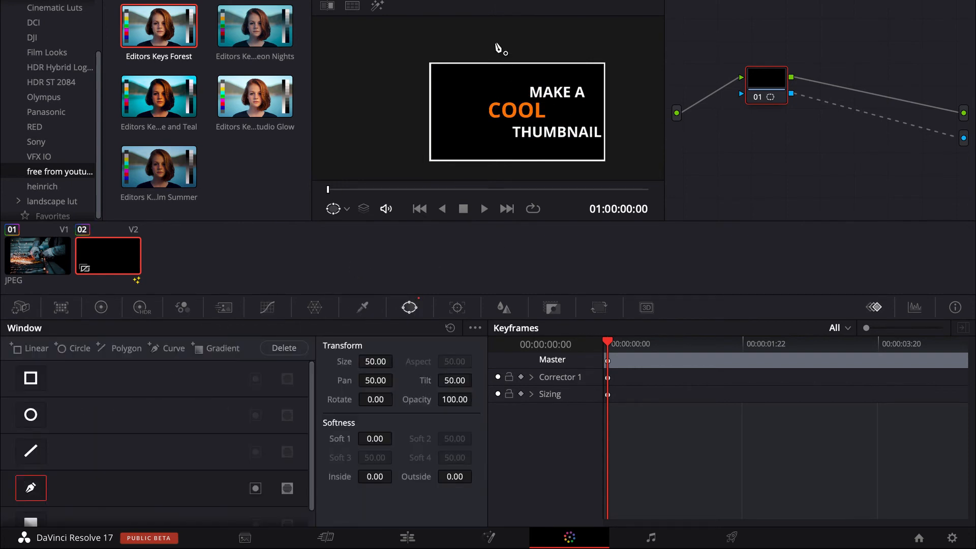
pyautogui.click(609, 79)
pyautogui.click(554, 68)
pyautogui.click(501, 76)
pyautogui.click(481, 96)
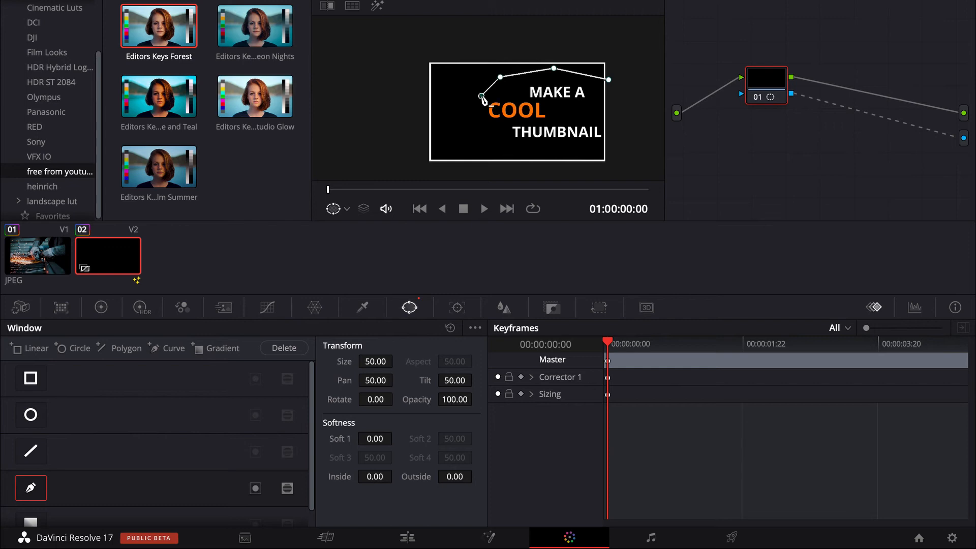
pyautogui.click(478, 122)
pyautogui.click(493, 140)
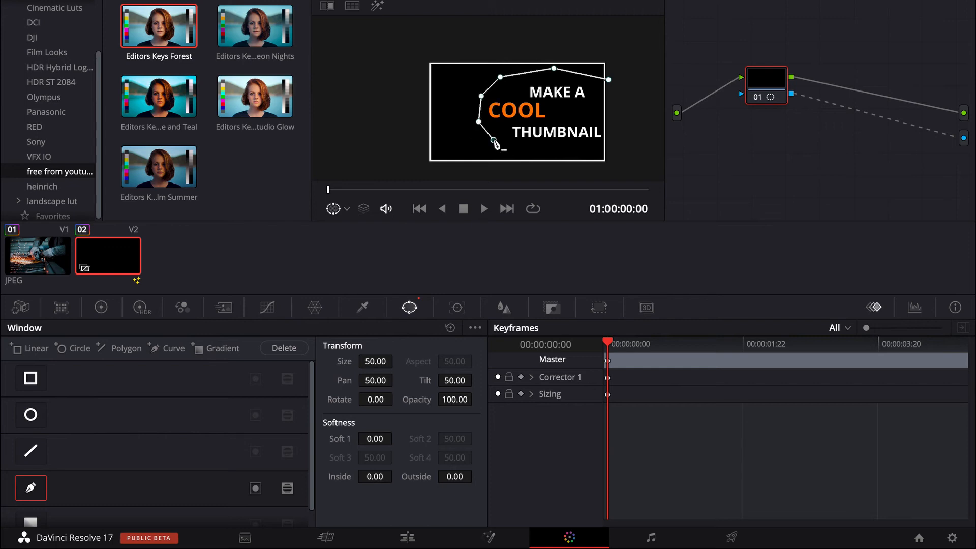
pyautogui.click(531, 149)
pyautogui.click(578, 149)
pyautogui.click(612, 147)
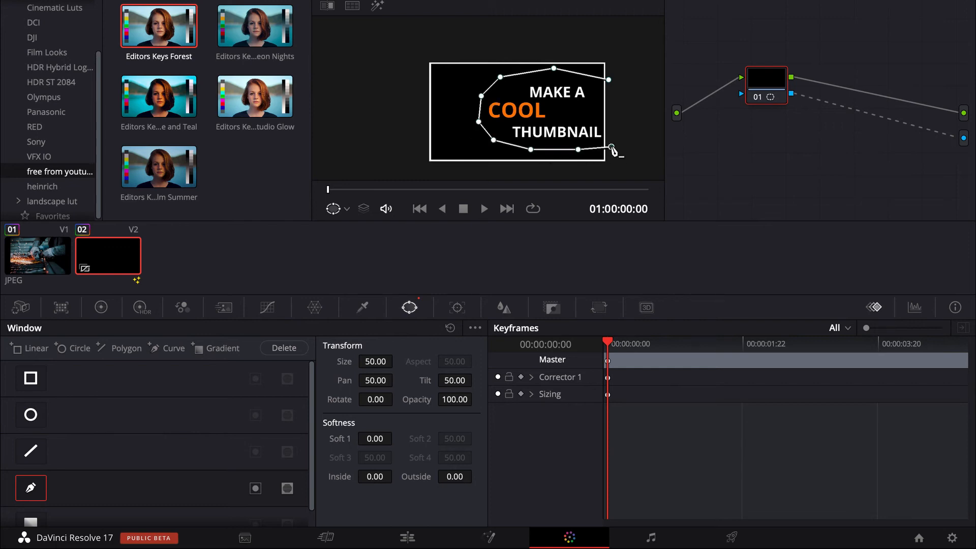
pyautogui.click(608, 80)
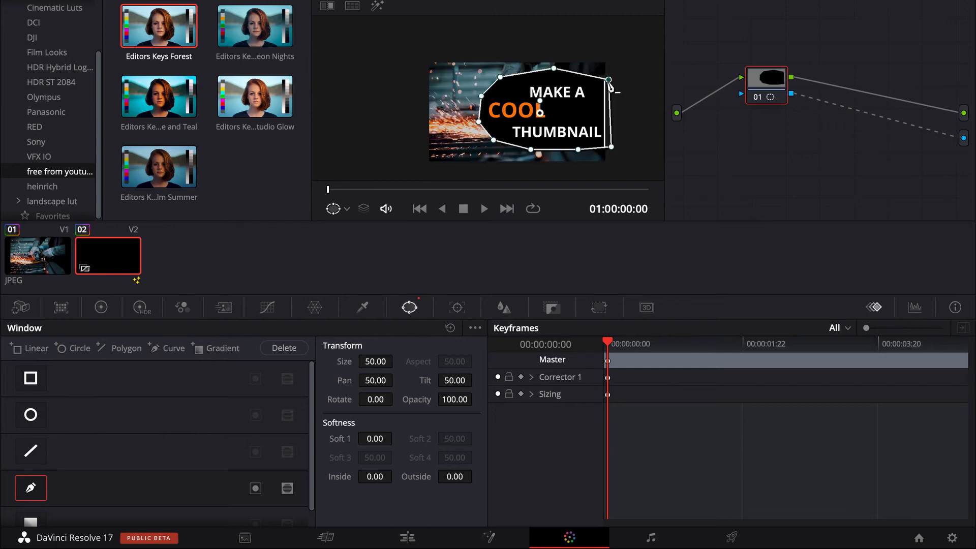
# Try the Curve window's inverted mask, restore it, and set the window's Soft 1 to 100.
pyautogui.click(256, 487)
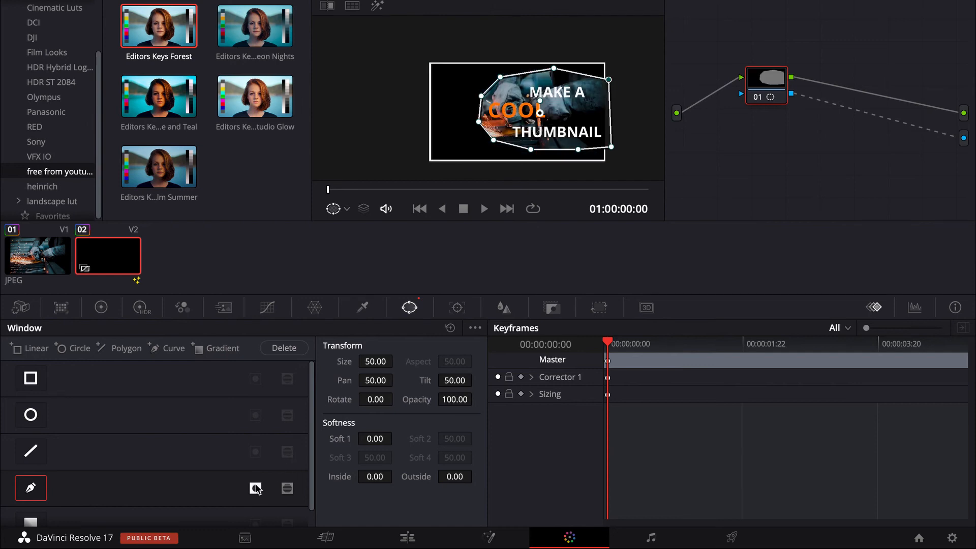
pyautogui.click(256, 488)
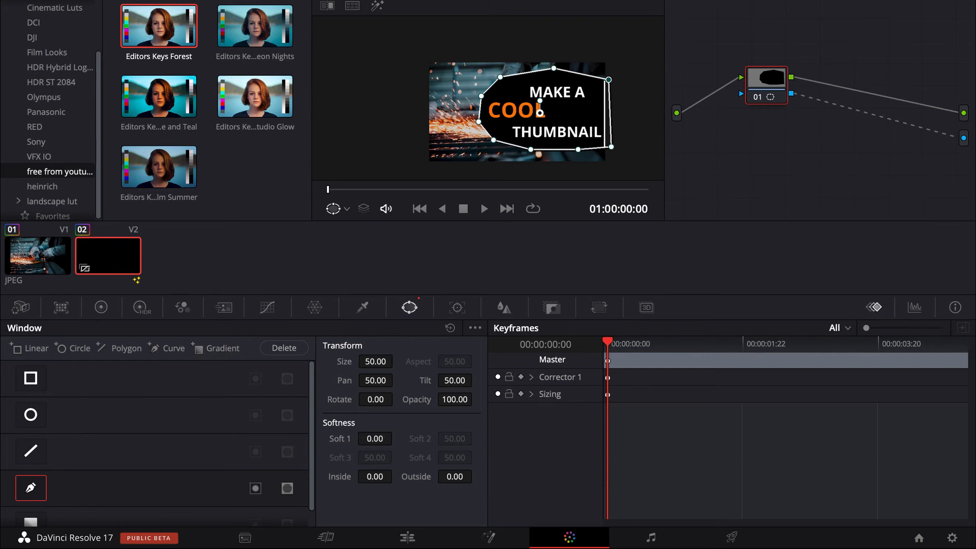
pyautogui.click(375, 439)
pyautogui.press('BackSpace')
pyautogui.press('BackSpace')
pyautogui.press('BackSpace')
pyautogui.press('BackSpace')
pyautogui.write('100')
pyautogui.press('Return')
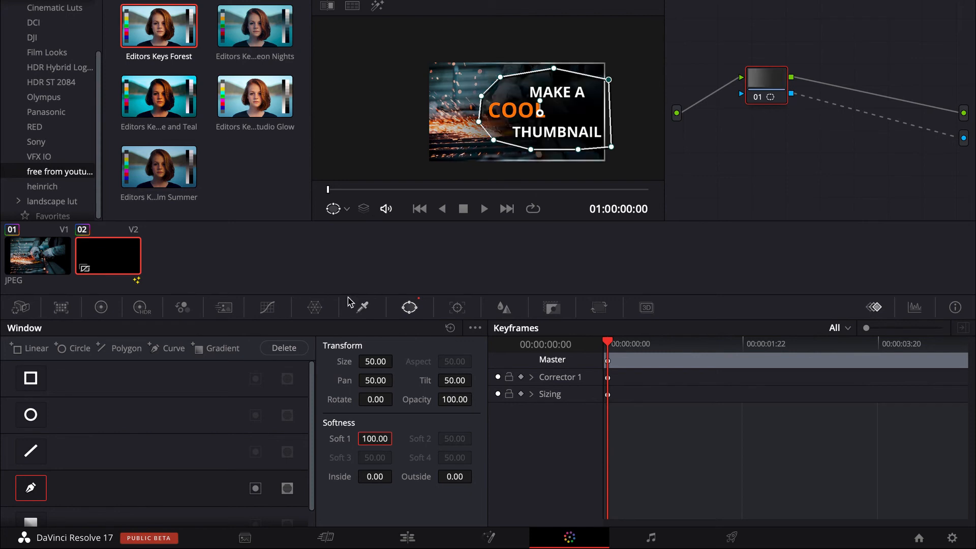
# Adjust the soft window's placement behind the titles, checking the thumbnail on the Edit page between adjustments.
pyautogui.moveTo(555, 126); pyautogui.dragTo(548, 128)
pyautogui.click(407, 537)
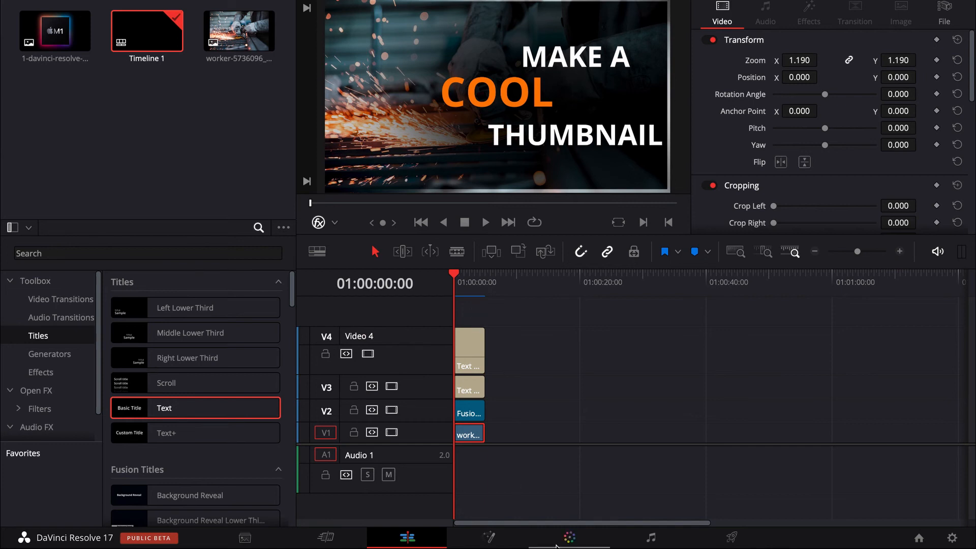
pyautogui.click(569, 538)
pyautogui.moveTo(570, 151); pyautogui.dragTo(525, 162)
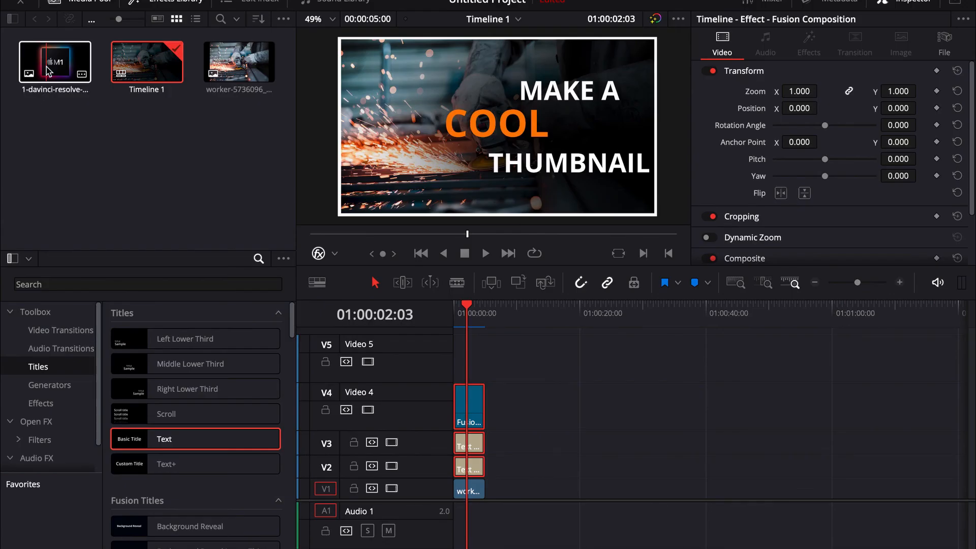
# Place the 1-davinci-resolve-17-1.jpg M1 image on Video 1 after the photo and bring it up in the viewer.
pyautogui.moveTo(49, 71); pyautogui.dragTo(510, 486)
pyautogui.click(524, 307)
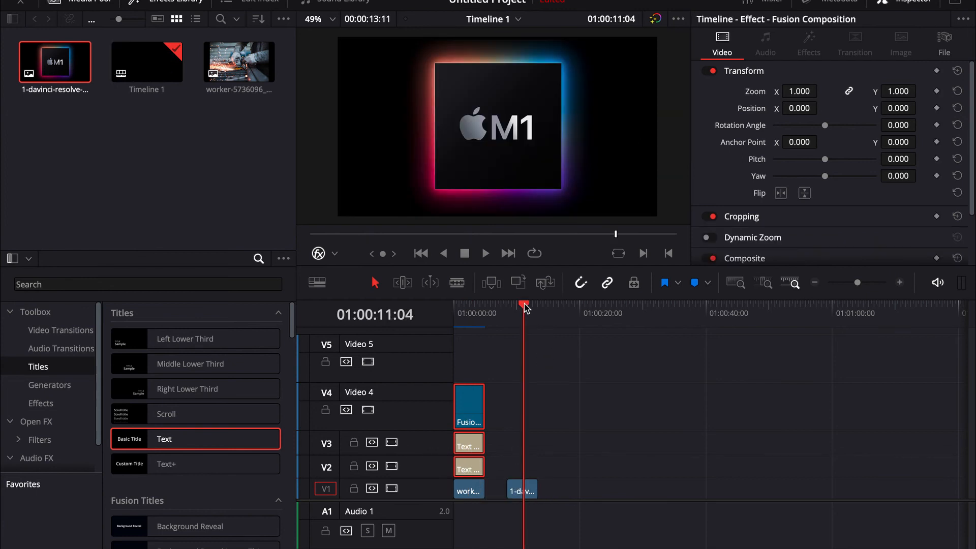
pyautogui.click(521, 486)
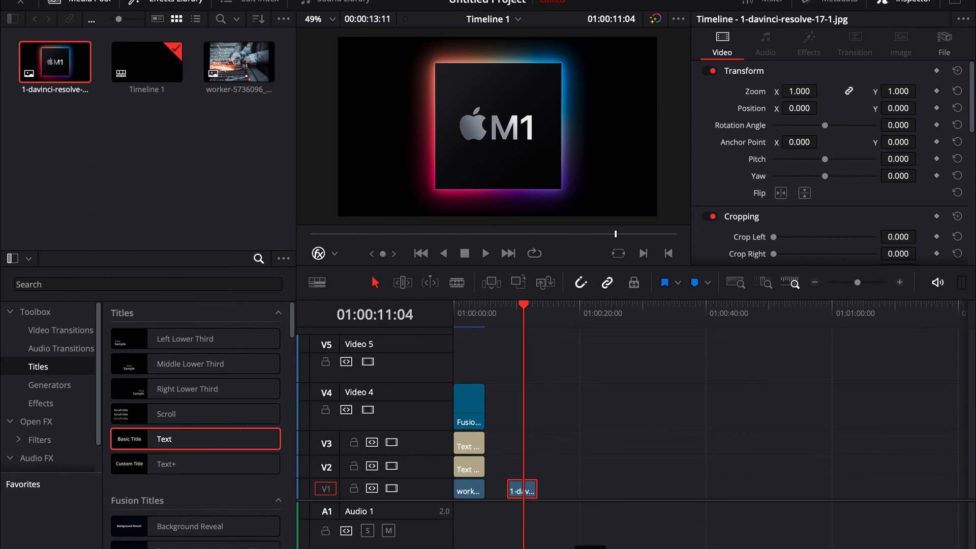
# Open the M1 clip on the Color page, add an alpha output and connect node 01's alpha to it.
pyautogui.click(590, 548)
pyautogui.rightClick(807, 136)
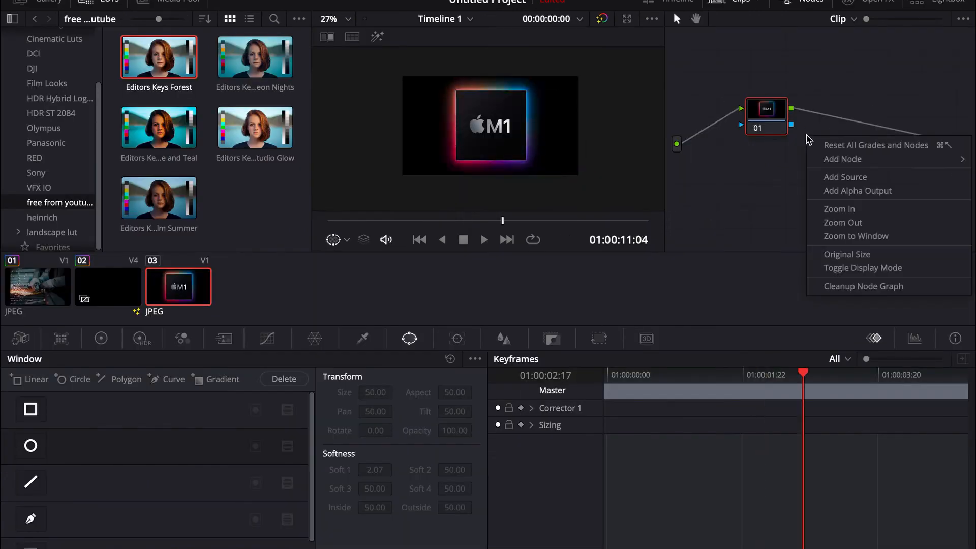
pyautogui.click(835, 193)
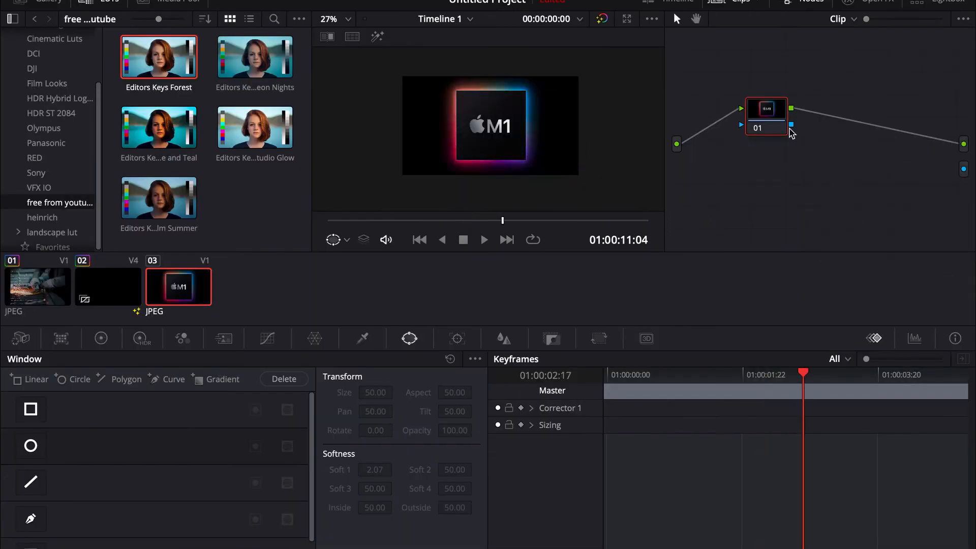
pyautogui.moveTo(950, 170); pyautogui.dragTo(960, 169)
# Draw a closed Curve window around the glowing edges of the M1 chip.
pyautogui.click(31, 520)
pyautogui.scroll(2, 459, 92)
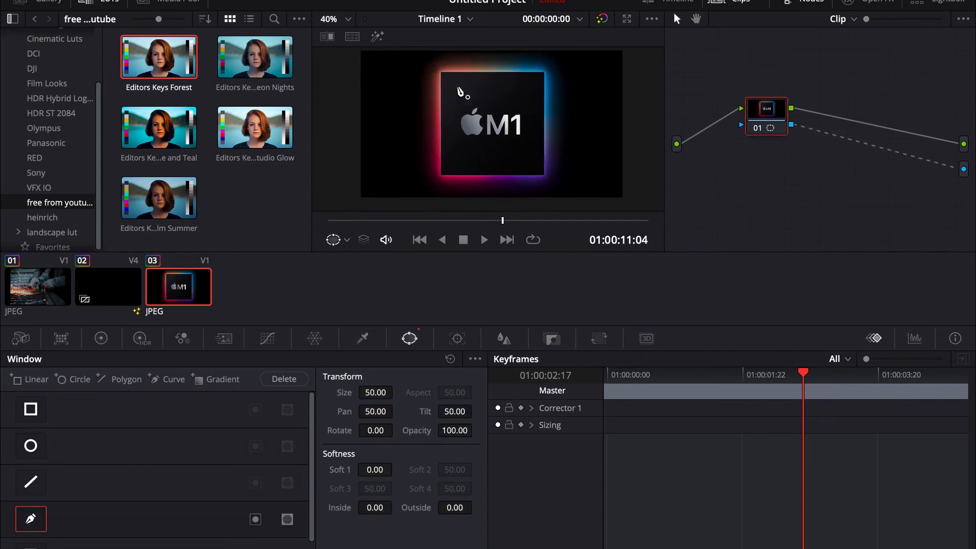
pyautogui.scroll(2, 460, 92)
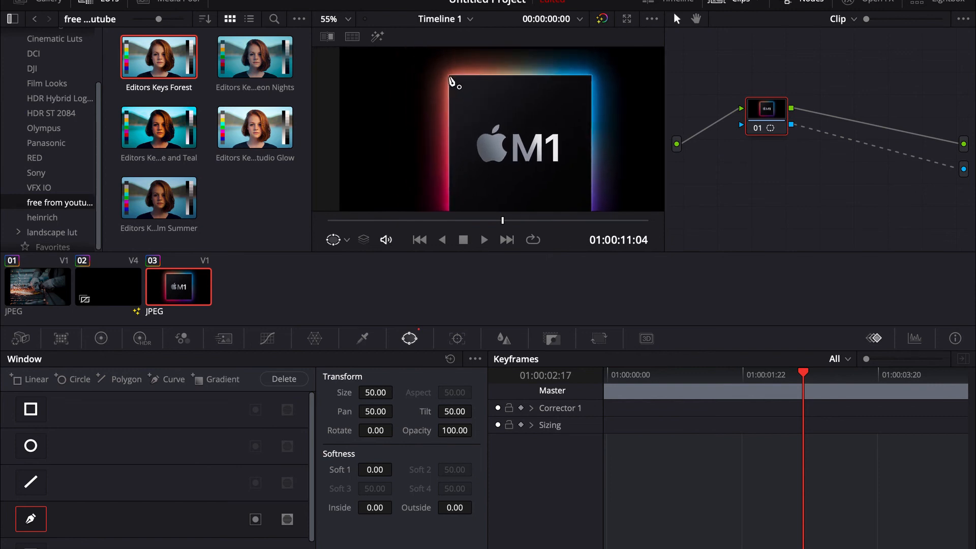
pyautogui.click(446, 77)
pyautogui.scroll(-3, 447, 82)
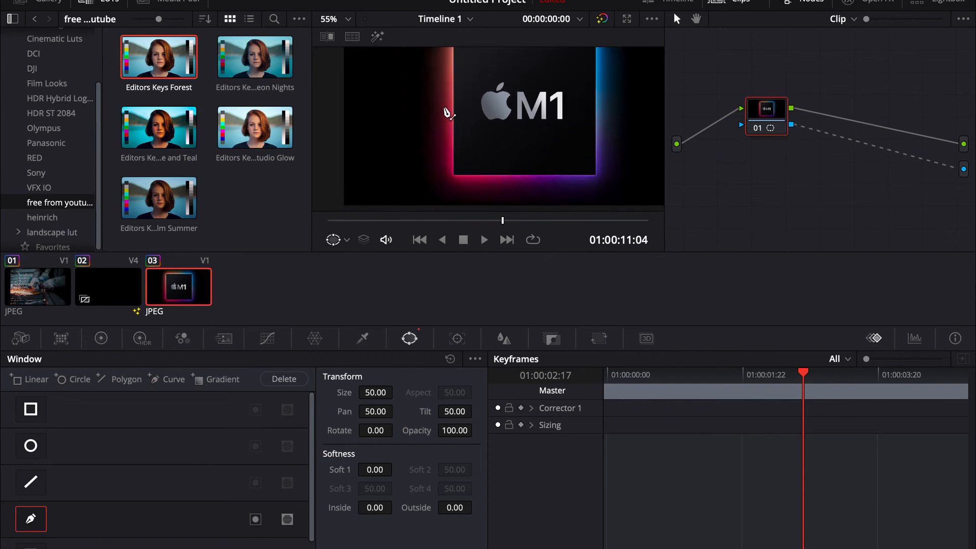
pyautogui.click(446, 103)
pyautogui.click(445, 143)
pyautogui.click(444, 167)
pyautogui.click(591, 181)
pyautogui.scroll(3, 606, 183)
pyautogui.click(602, 190)
pyautogui.click(605, 87)
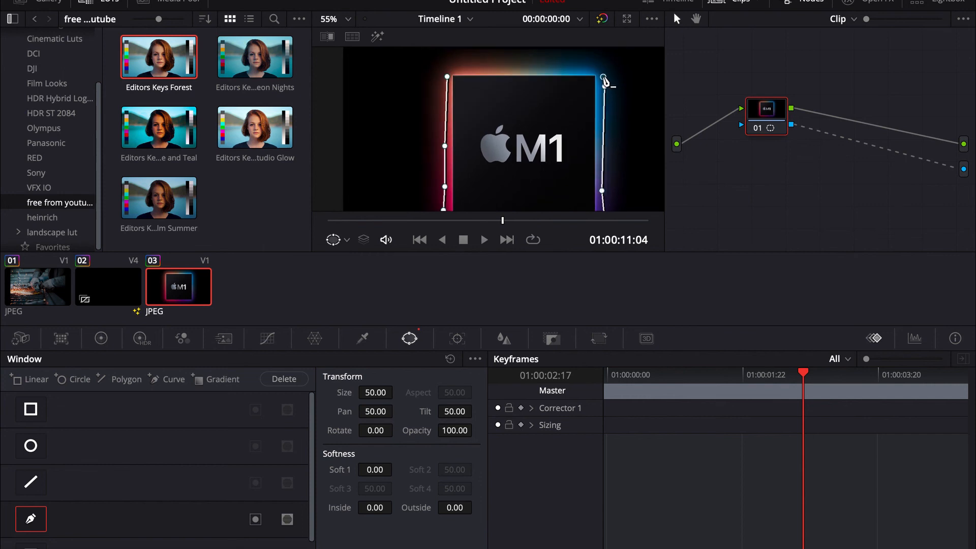
pyautogui.click(578, 65)
pyautogui.click(453, 66)
pyautogui.click(447, 77)
# Set the M1 chip window's Soft 1 to 2.
pyautogui.scroll(-3, 501, 142)
pyautogui.doubleClick(372, 471)
pyautogui.write('2')
pyautogui.press('Return')
# Move the M1 window's outline points outward along the sides and corners so the mask encloses more of the coloured glow.
pyautogui.scroll(3, 500, 102)
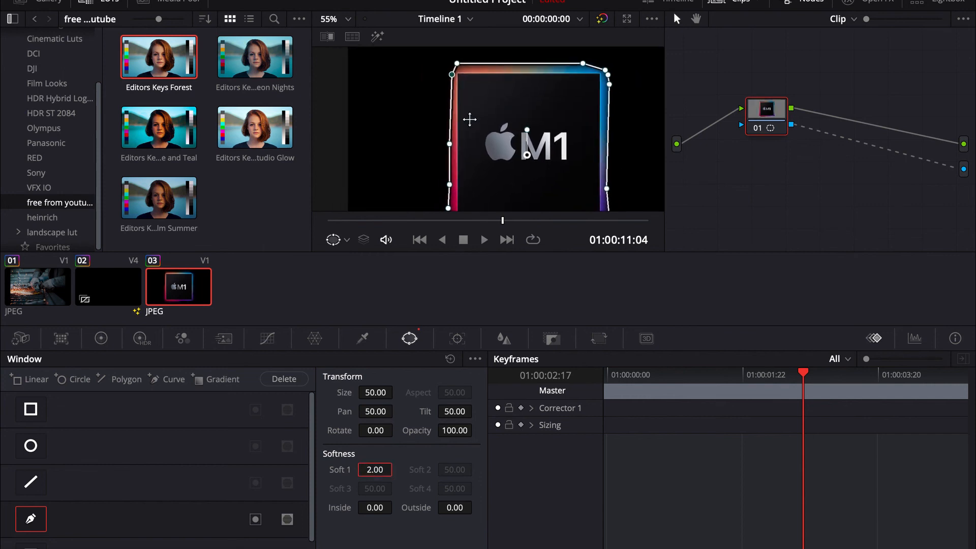
pyautogui.moveTo(450, 144); pyautogui.dragTo(445, 143)
pyautogui.moveTo(451, 75); pyautogui.dragTo(444, 69)
pyautogui.moveTo(450, 184); pyautogui.dragTo(445, 172)
pyautogui.scroll(-3, 445, 184)
pyautogui.moveTo(610, 184); pyautogui.dragTo(613, 150)
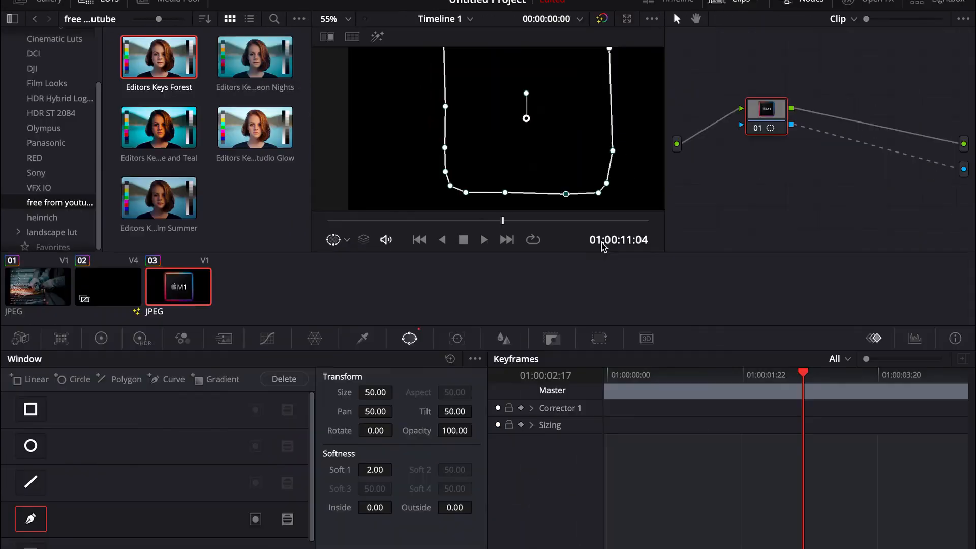
pyautogui.scroll(3, 488, 127)
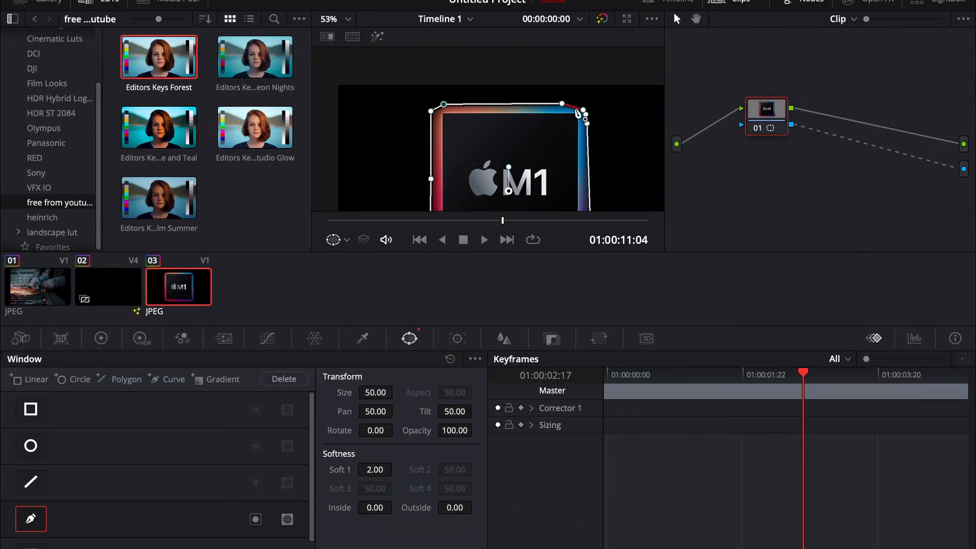
pyautogui.click(586, 108)
pyautogui.click(589, 124)
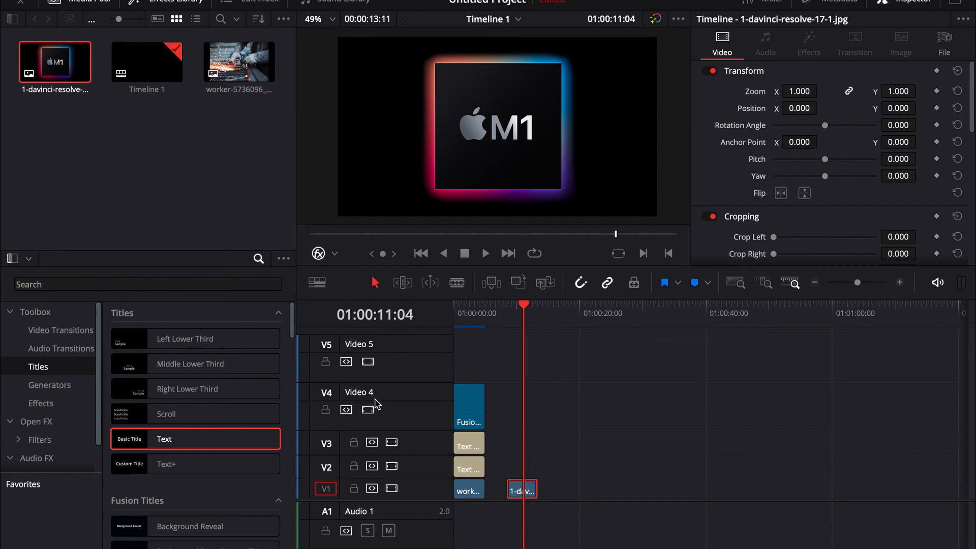
# On the Edit page, move the M1 clip to Video 5 above the other layers at the timeline start and show the composite.
pyautogui.moveTo(380, 383); pyautogui.dragTo(382, 411)
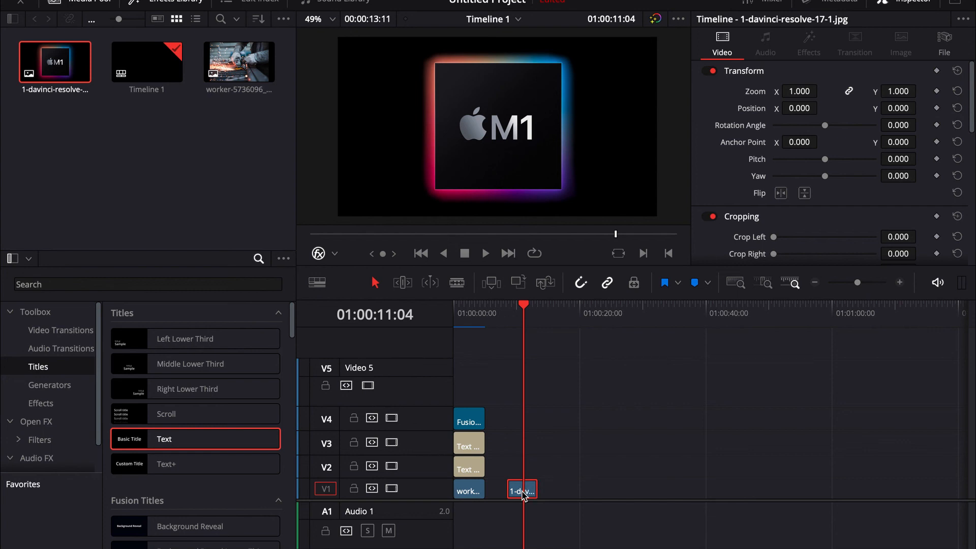
pyautogui.moveTo(523, 492); pyautogui.dragTo(468, 386)
pyautogui.click(467, 308)
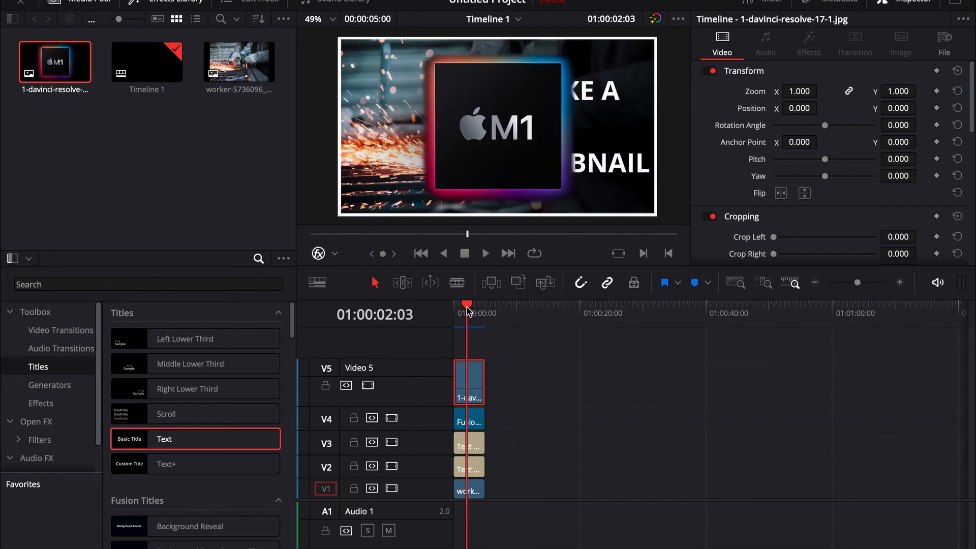
# Scale the M1 clip to a zoom of 0.380 and set its position to X -759, Y 325.
pyautogui.moveTo(797, 110)
pyautogui.mouseDown()
pyautogui.moveTo(803, 85)
pyautogui.moveTo(784, 86)
pyautogui.moveTo(788, 108)
pyautogui.moveTo(778, 108)
pyautogui.mouseUp()
pyautogui.moveTo(898, 108); pyautogui.dragTo(926, 107)
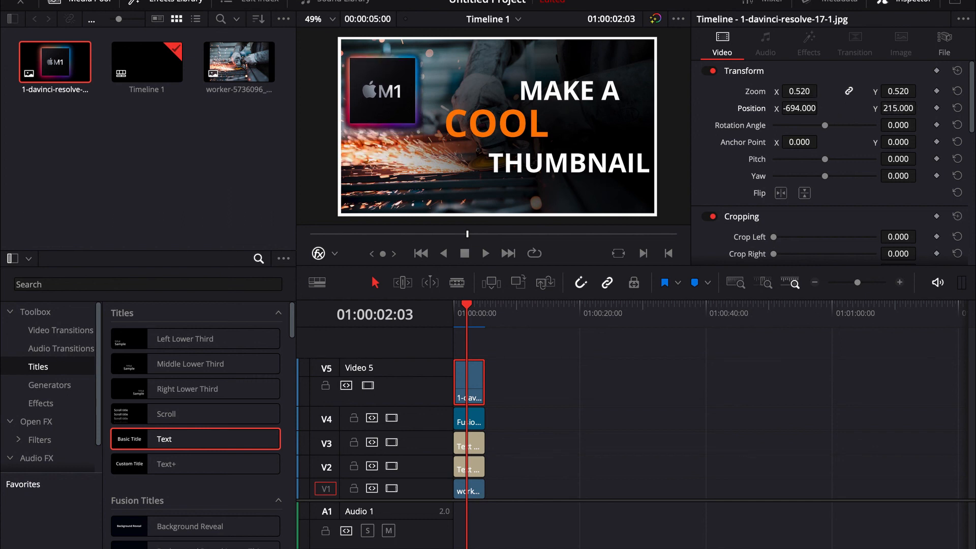
pyautogui.moveTo(809, 92); pyautogui.dragTo(803, 92)
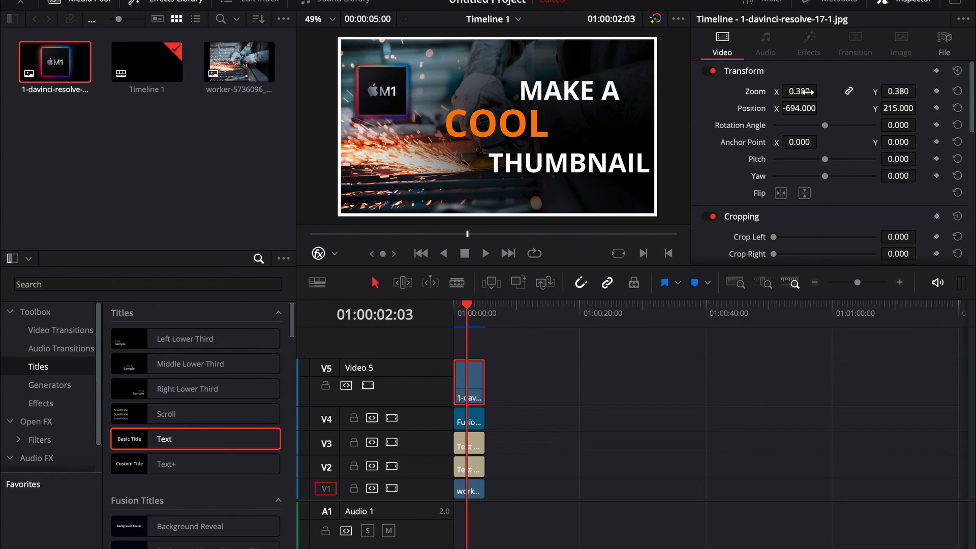
pyautogui.moveTo(898, 108); pyautogui.dragTo(920, 107)
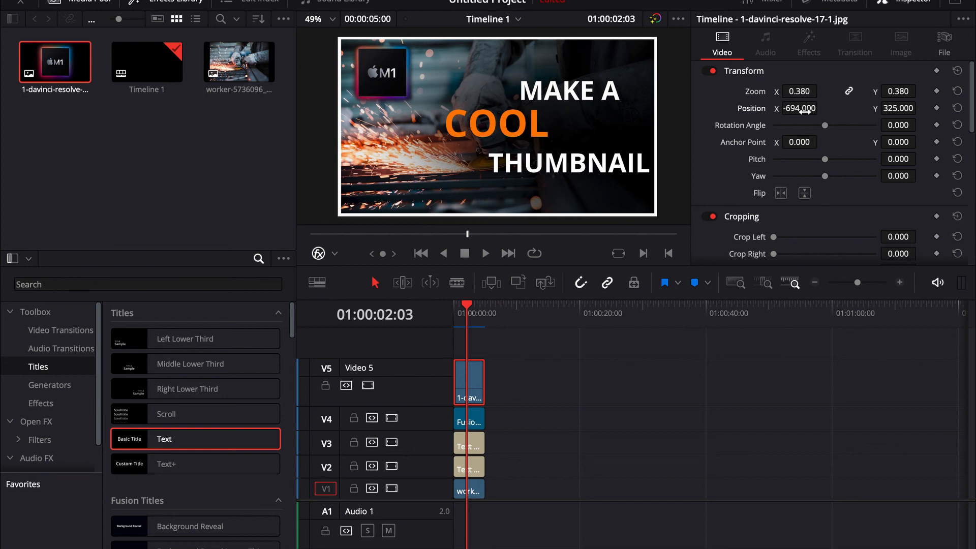
pyautogui.moveTo(821, 108); pyautogui.dragTo(802, 114)
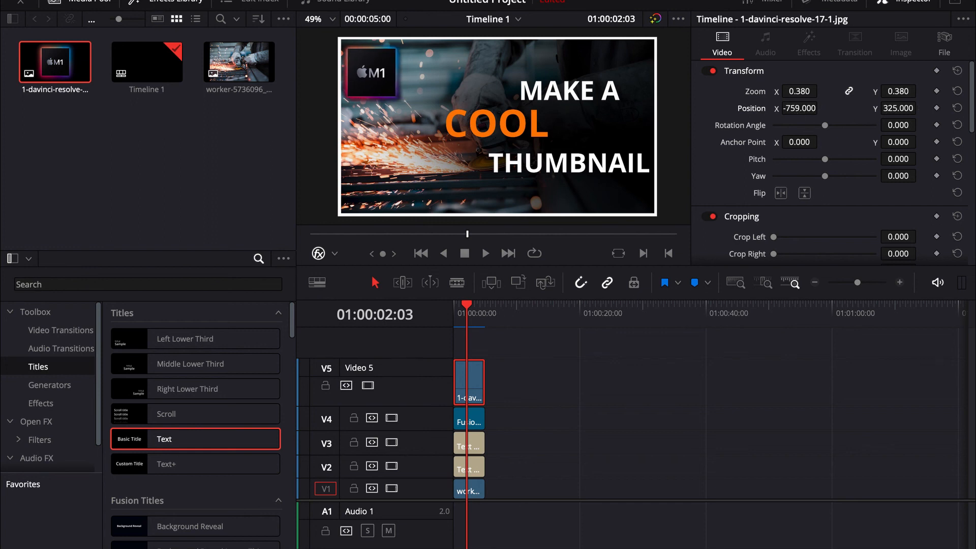
# On the Color page, brighten the M1 clip by pulling the custom curve's white point inward along the upper edge.
pyautogui.hotkey('shift', '6')
pyautogui.click(267, 338)
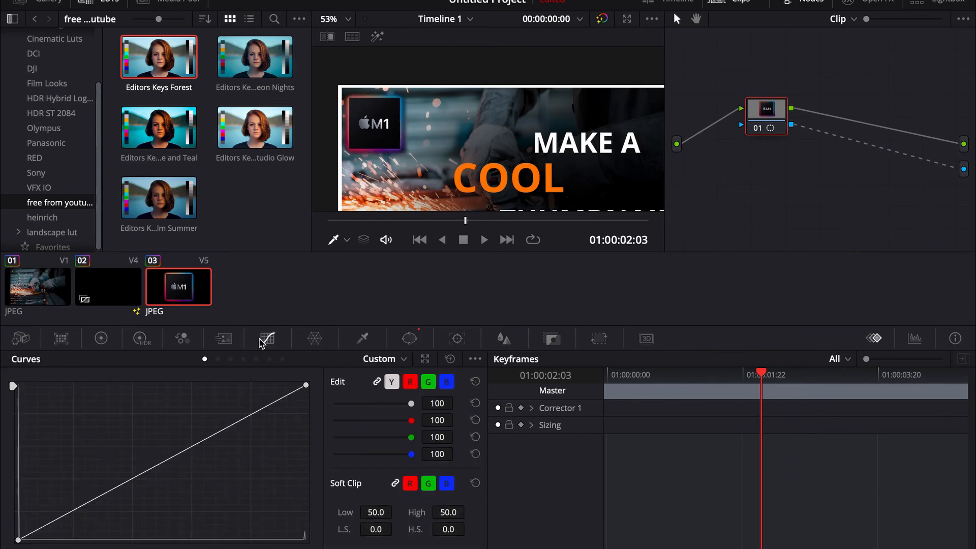
pyautogui.moveTo(305, 385); pyautogui.dragTo(235, 344)
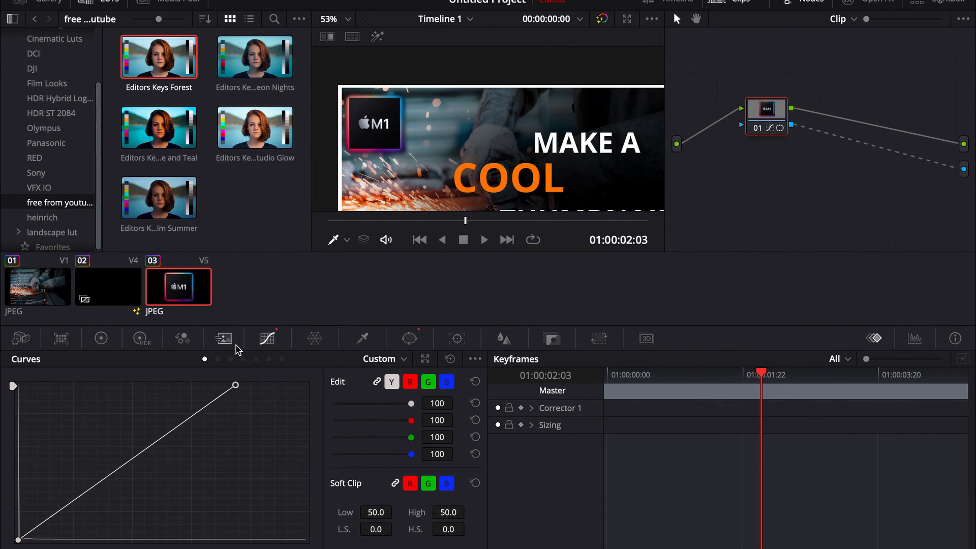